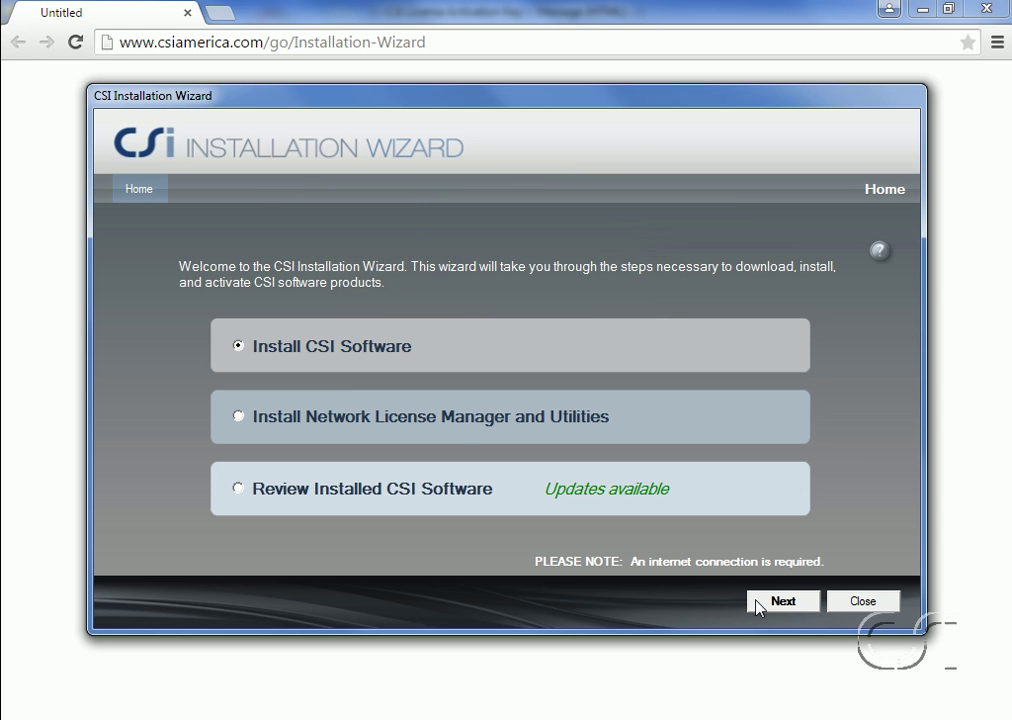
Choose SAP2000 17 as the product to install.
click(795, 606)
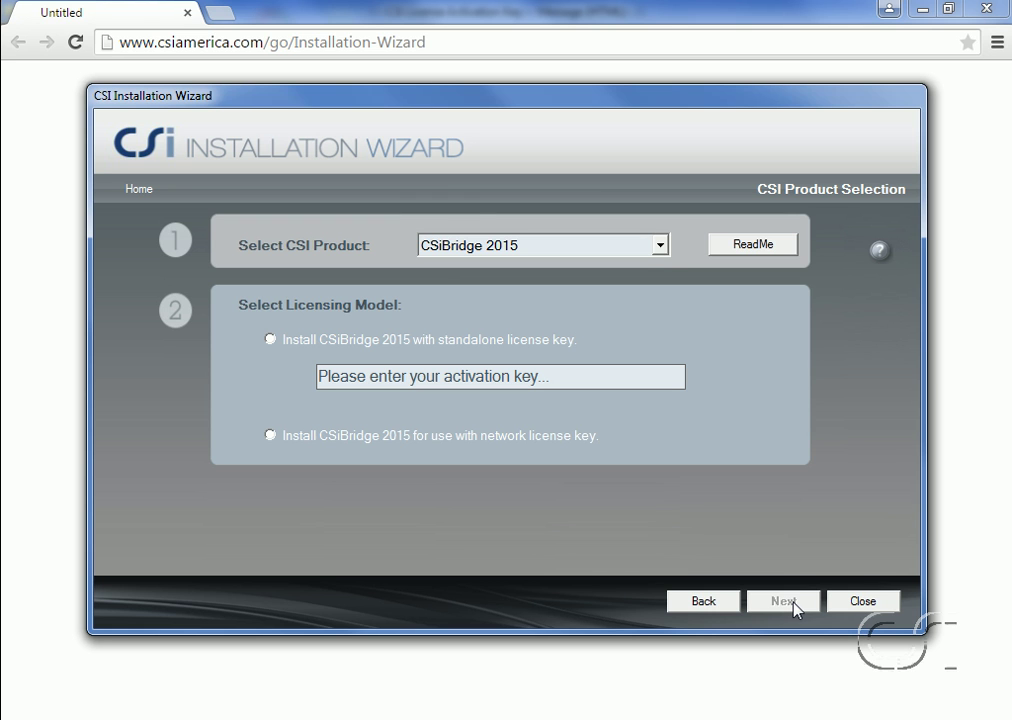
click(546, 254)
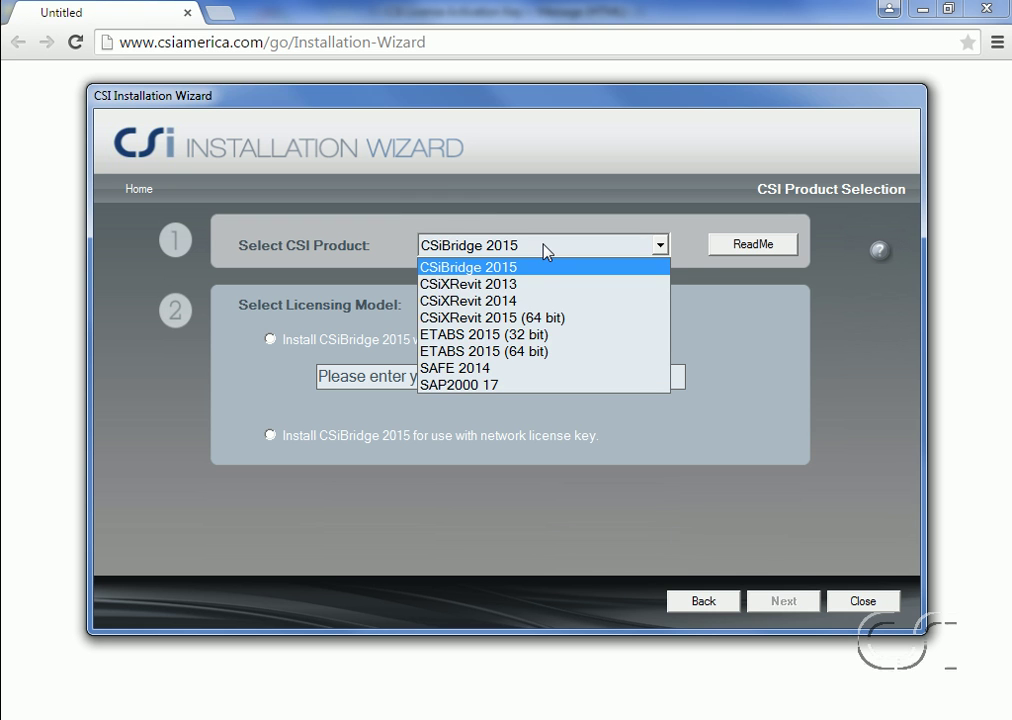
click(492, 386)
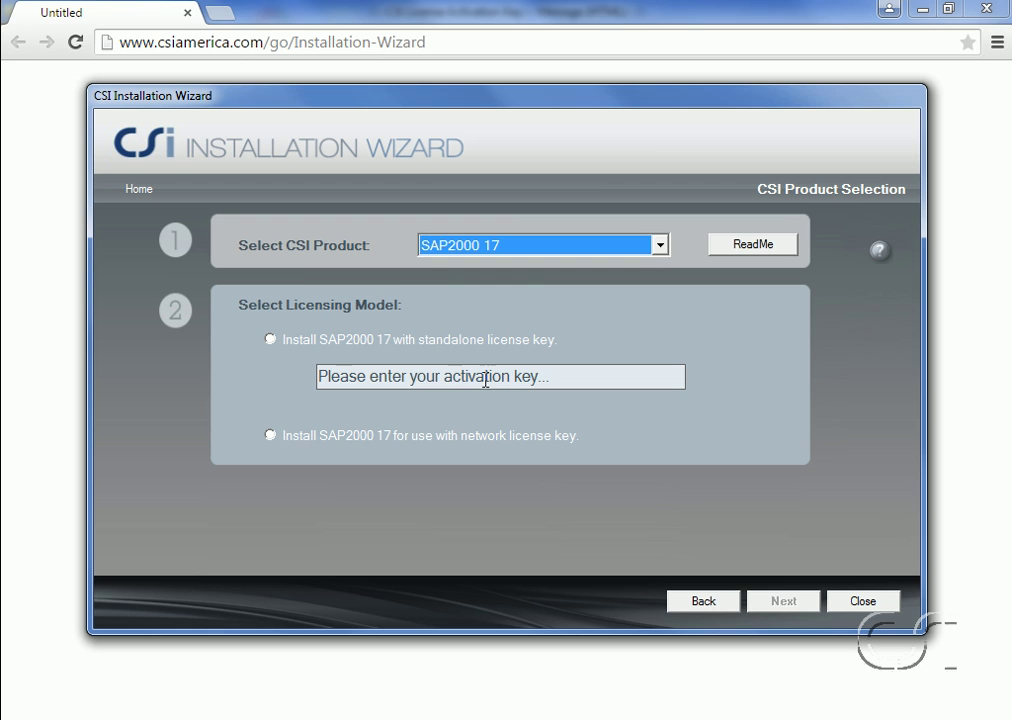
Select the standalone licence option, paste the activation key, and continue to the download page.
click(271, 340)
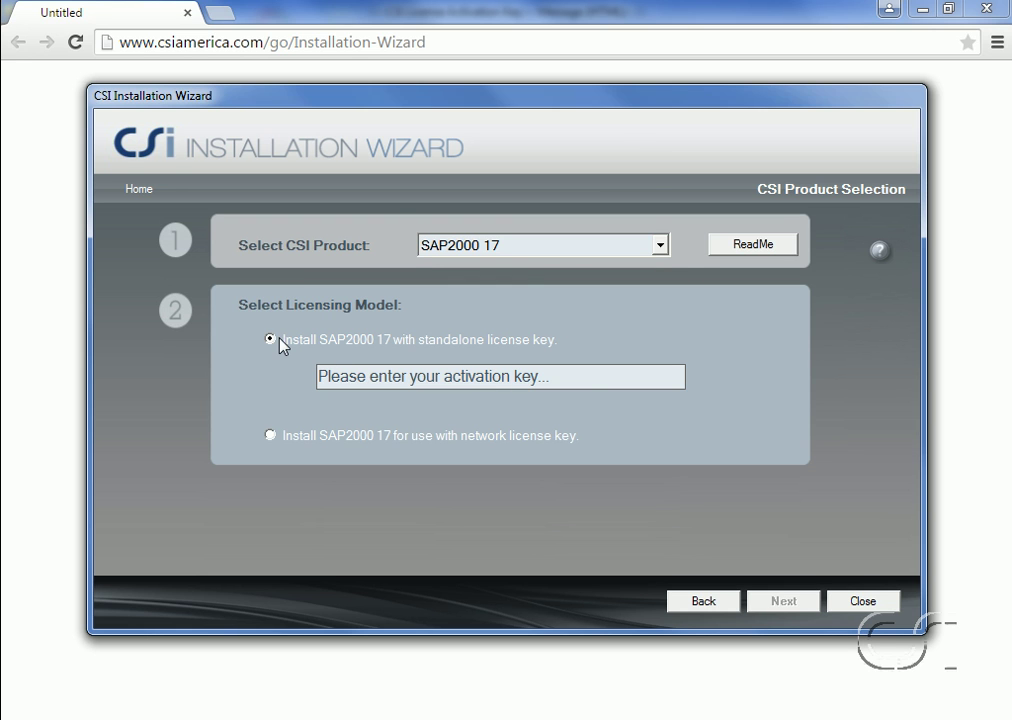
click(569, 375)
key(ctrl+v)
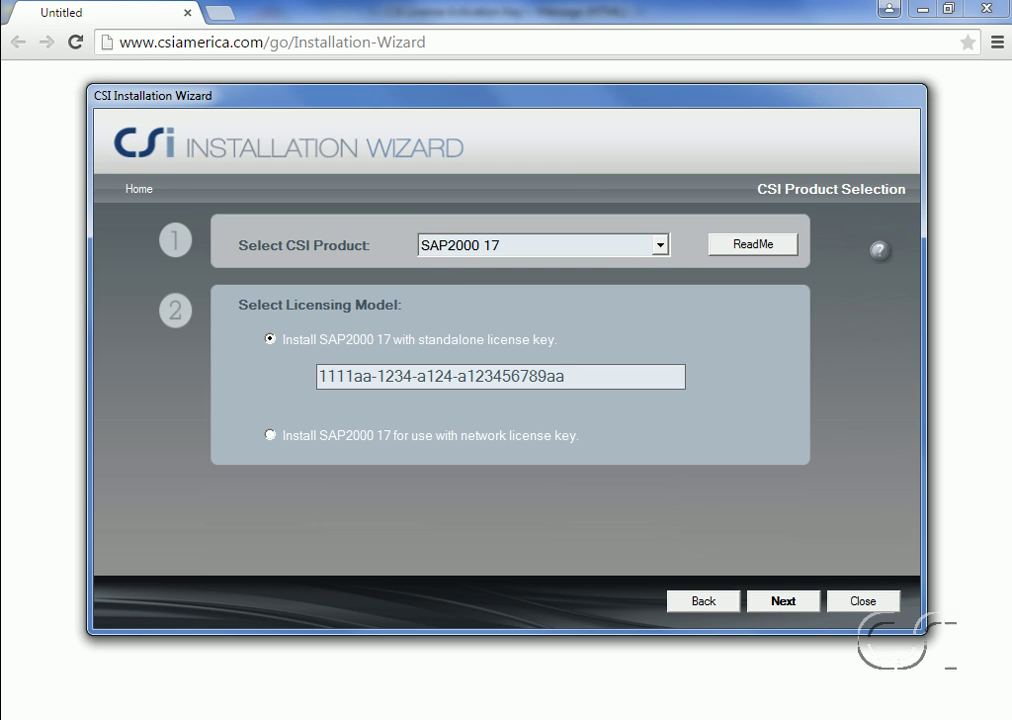
click(772, 608)
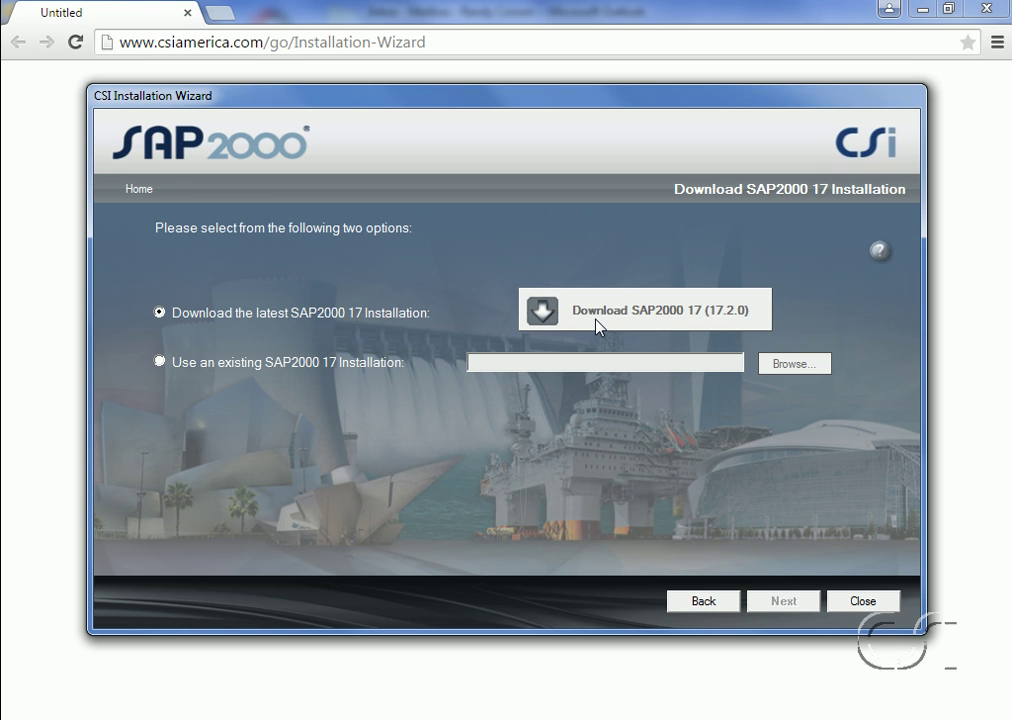
Download the SAP2000 17 installer SAP2000v1720Setup.exe into the Documents\TMP folder.
click(684, 322)
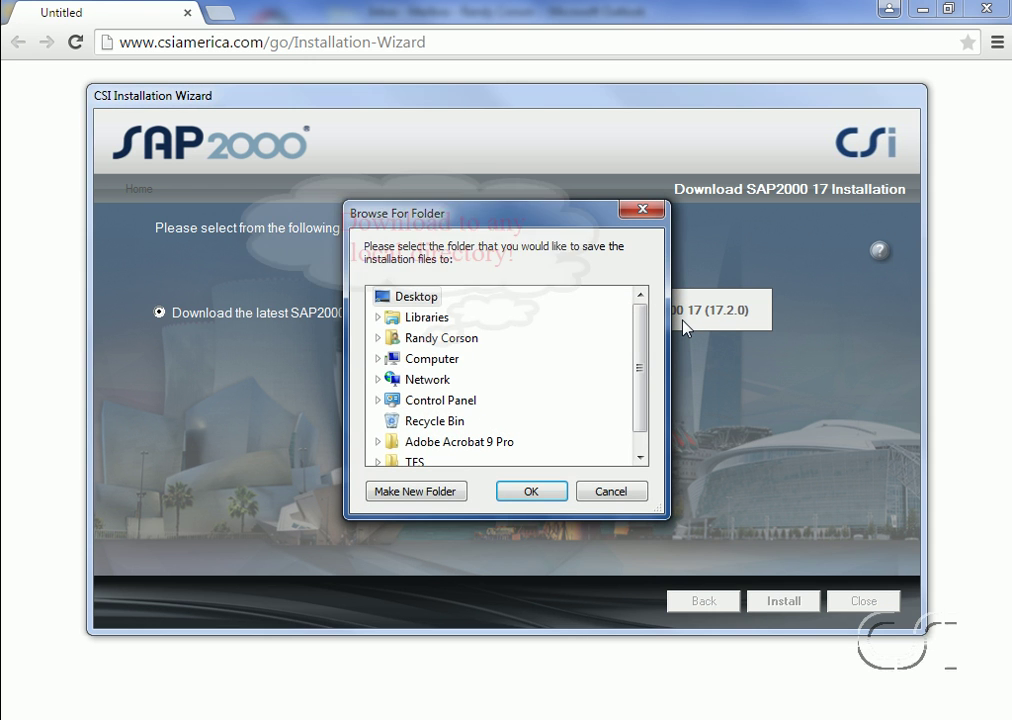
click(379, 338)
scroll(381, 344, down, 1)
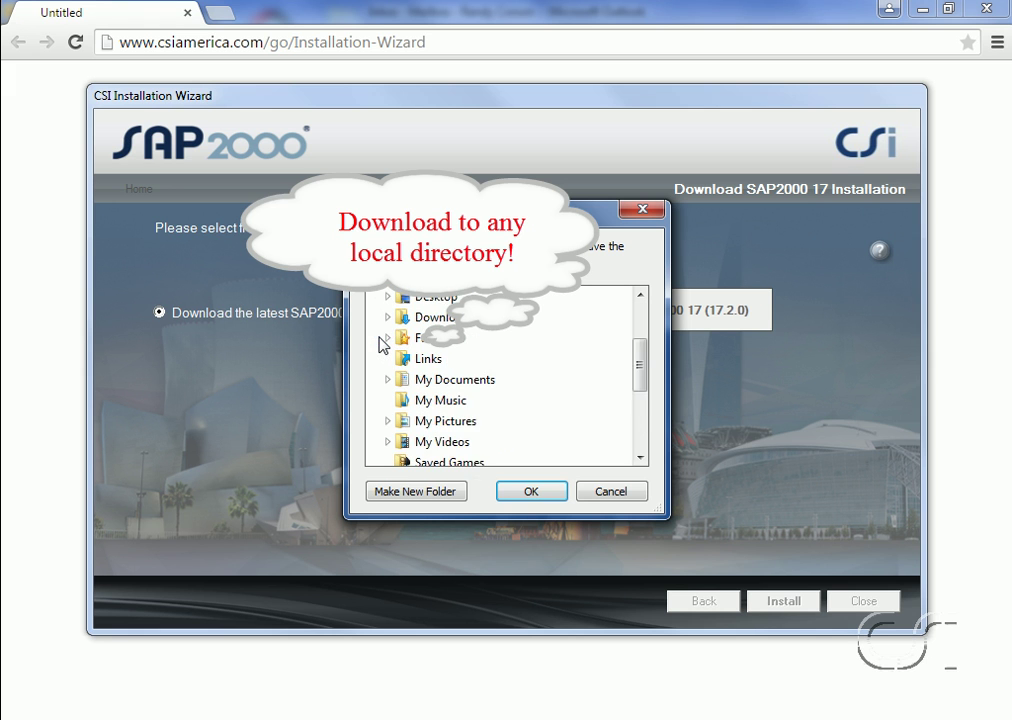
scroll(383, 344, down, 1)
click(388, 318)
scroll(391, 335, down, 3)
scroll(389, 335, down, 15)
scroll(391, 343, down, 10)
scroll(391, 343, up, 3)
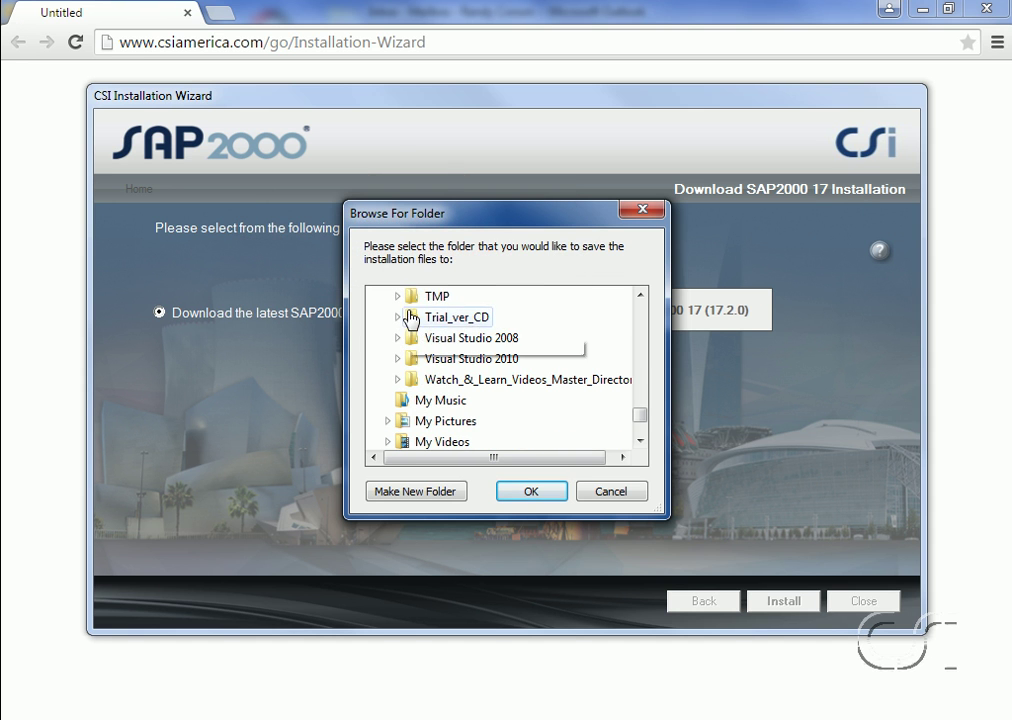
click(432, 298)
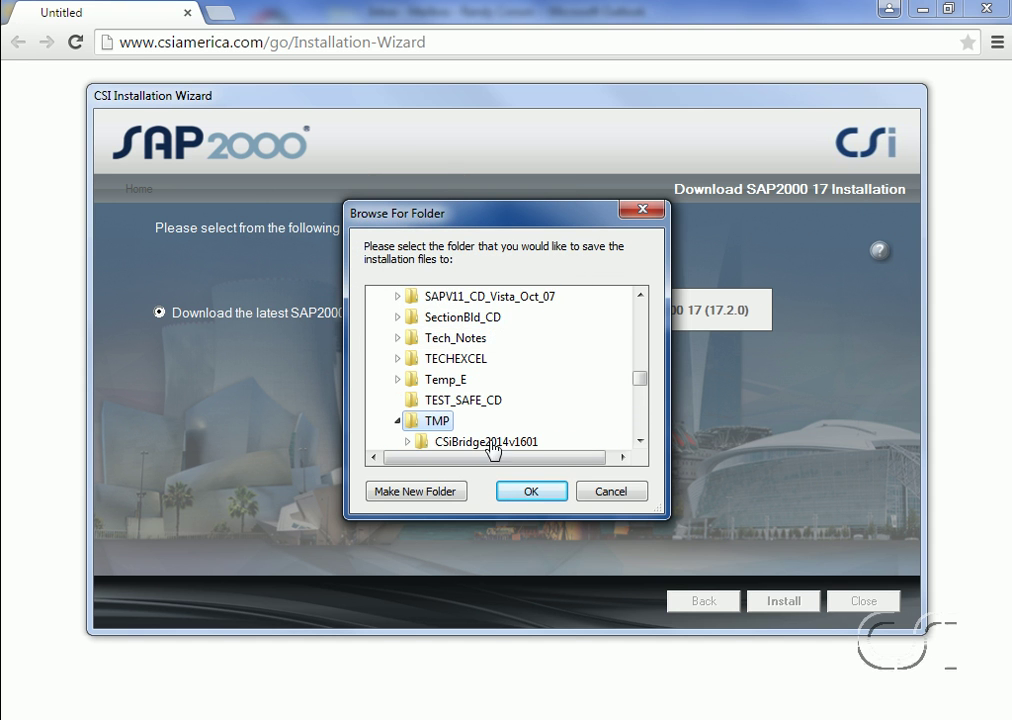
click(523, 491)
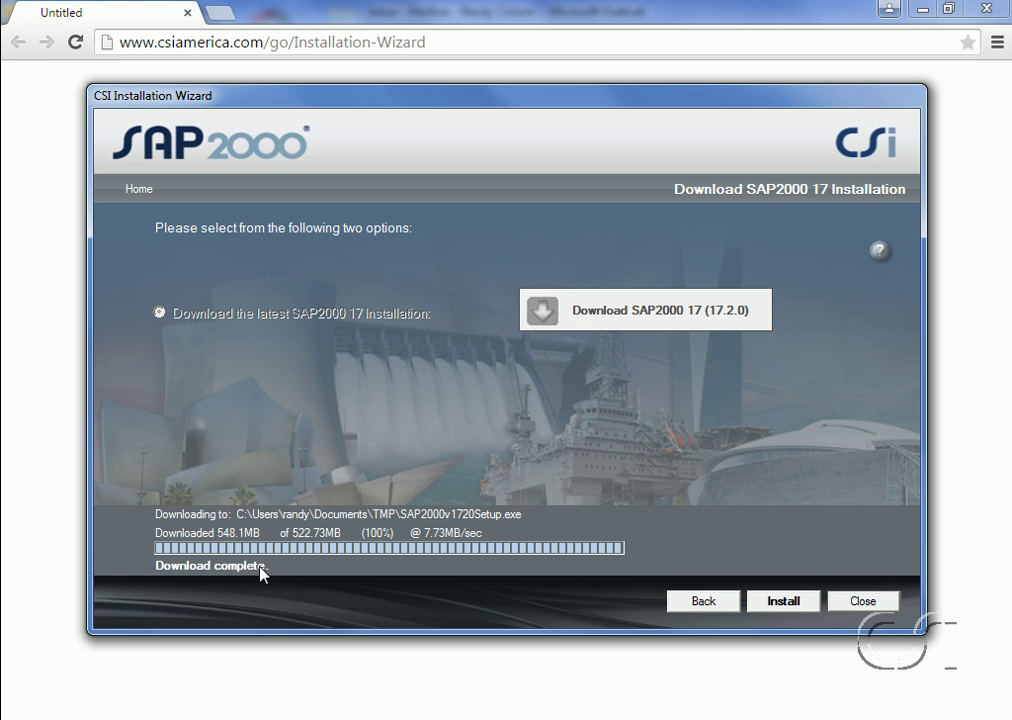
Install SAP2000 17, accepting the licence agreement, and close the finished installer.
click(784, 601)
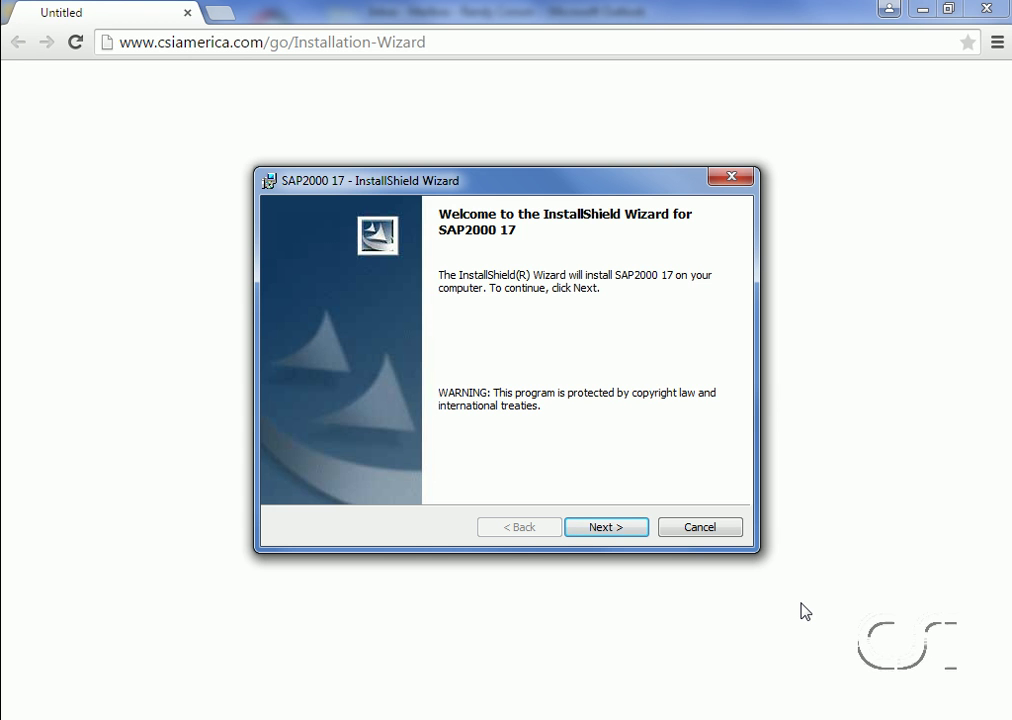
click(607, 527)
click(445, 458)
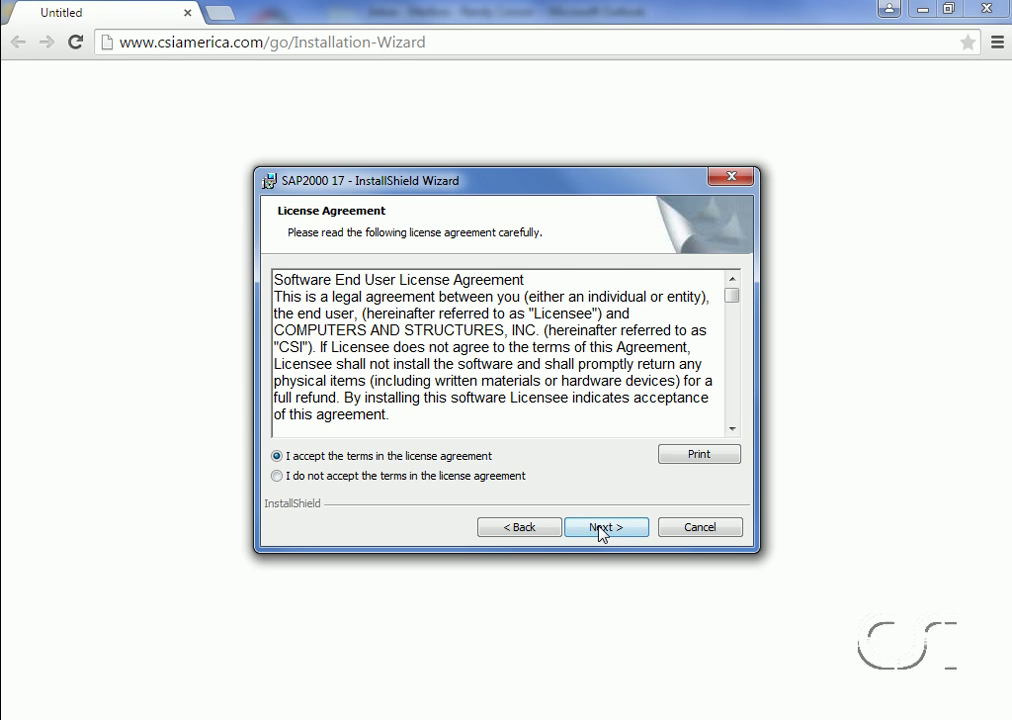
click(600, 530)
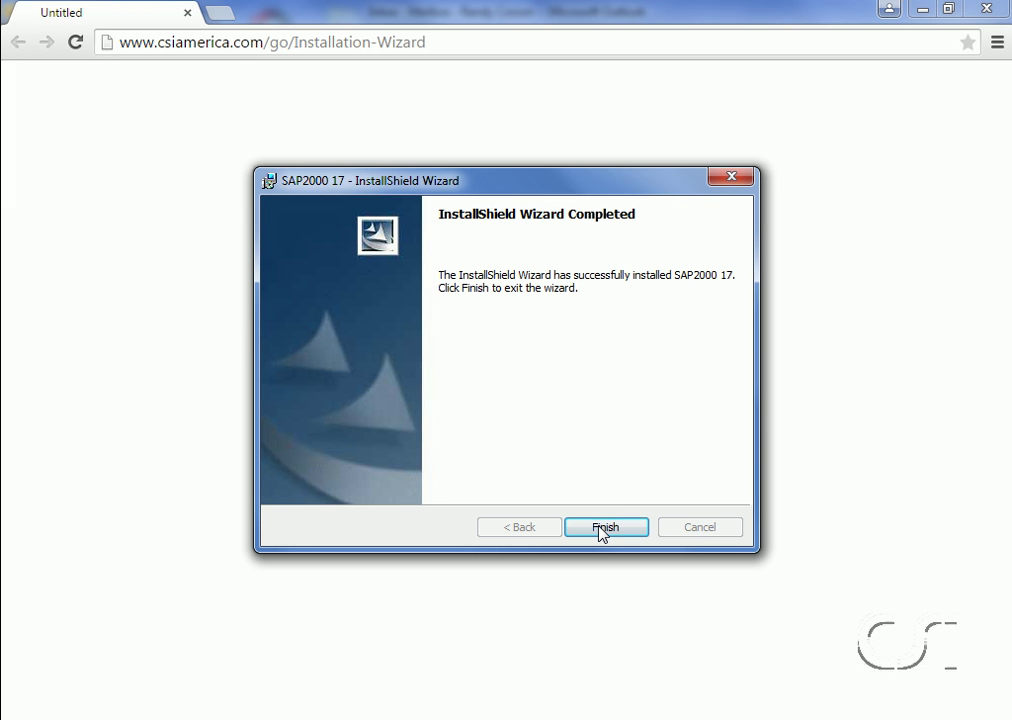
click(604, 528)
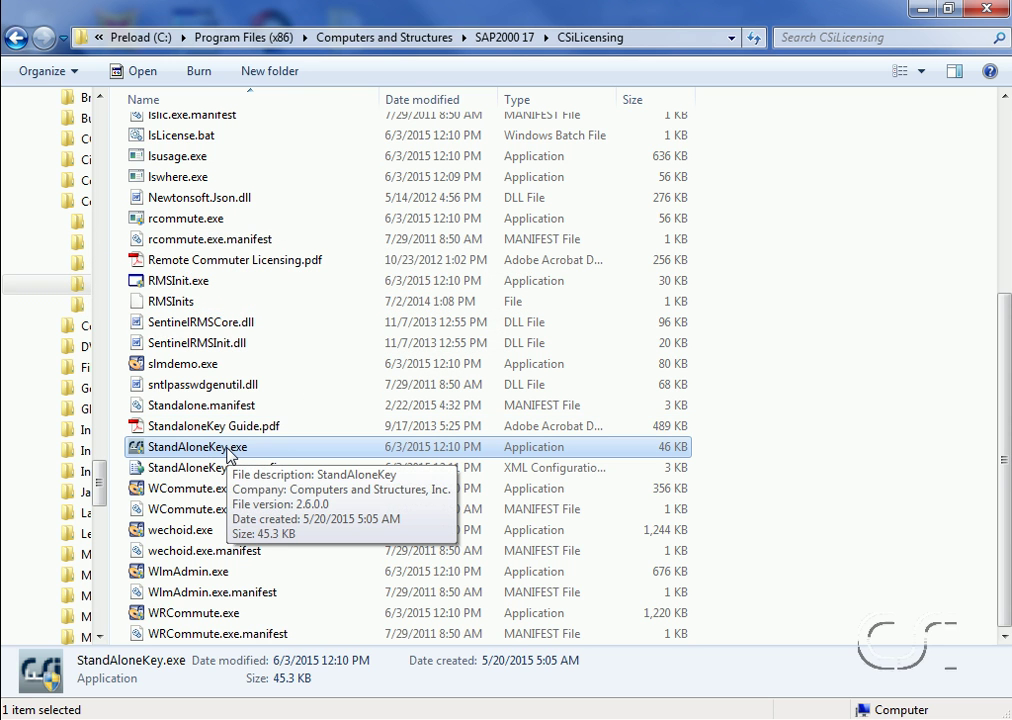
Launch StandAloneKey.exe from the SAP2000 17 CSiLicensing folder.
double_click(228, 455)
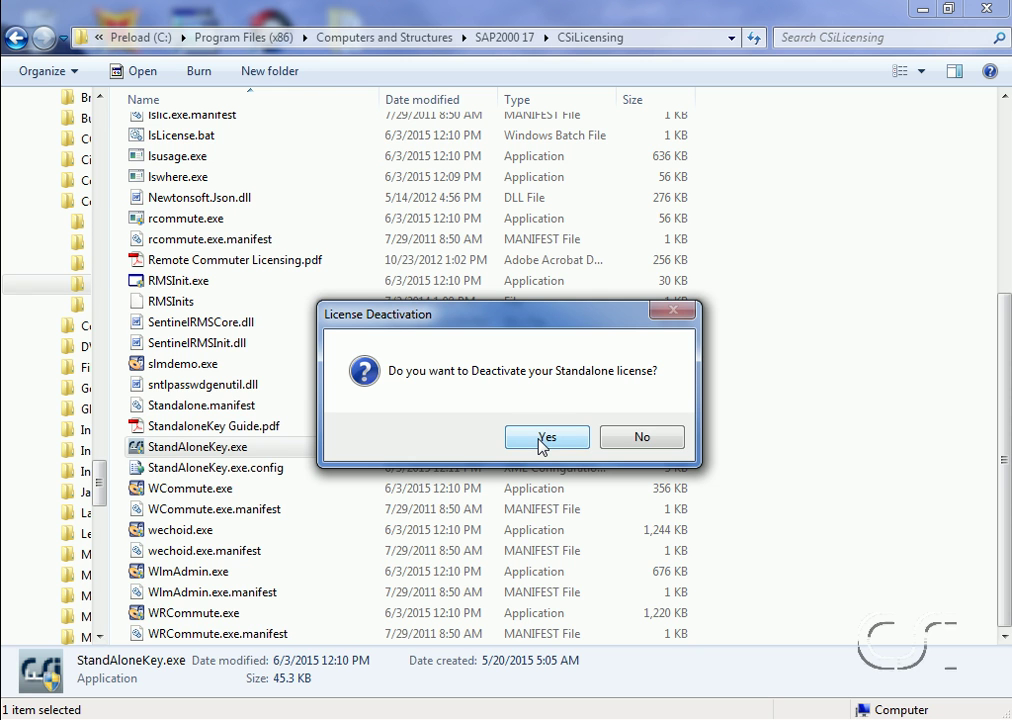
Confirm deactivation of the SAP2000 Plus - Standalone 17 licence.
click(544, 437)
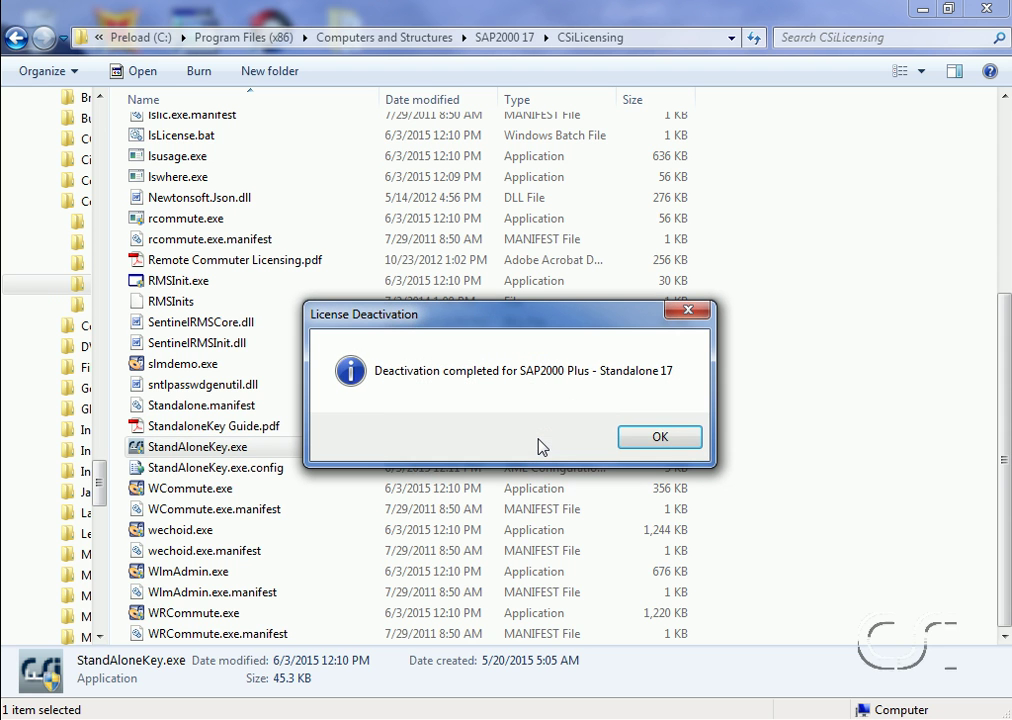
Dismiss the deactivation notice to reveal the Activation Key for SAPPL 17 window.
click(643, 445)
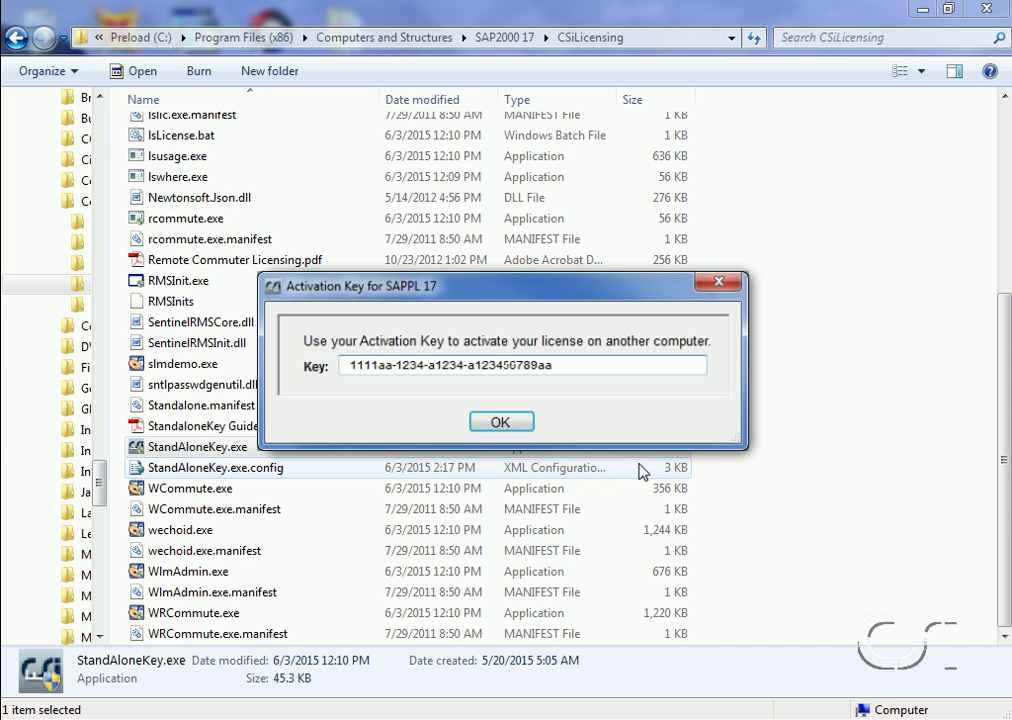
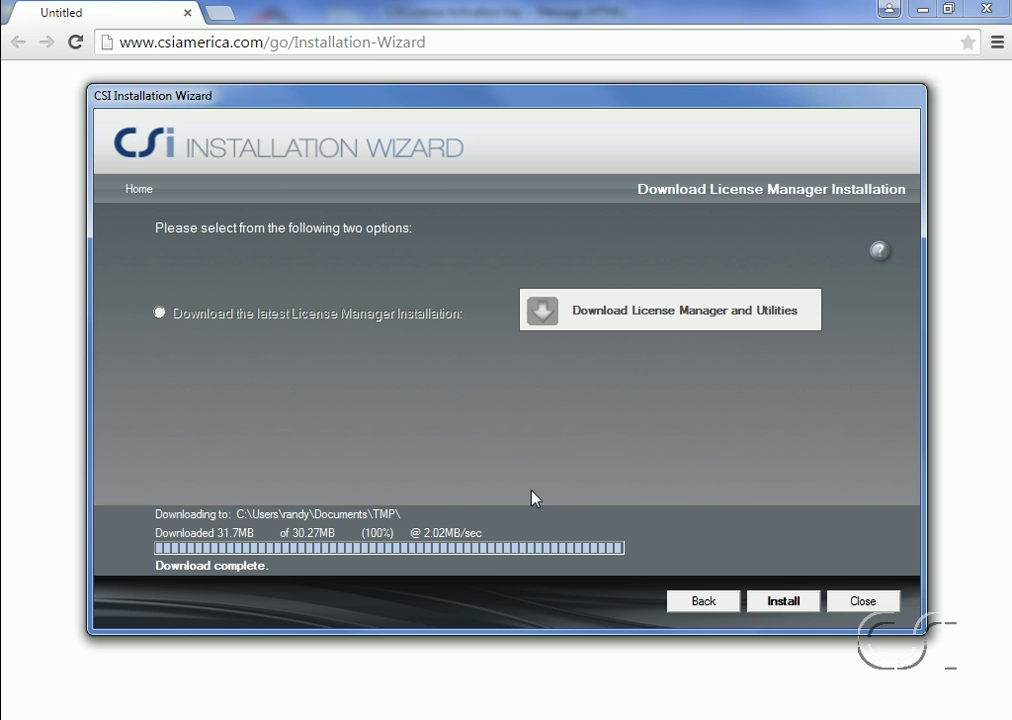
Install License Manager 8.5.0 with the default folder, Complete setup and firewall unblocked, then finish.
click(773, 601)
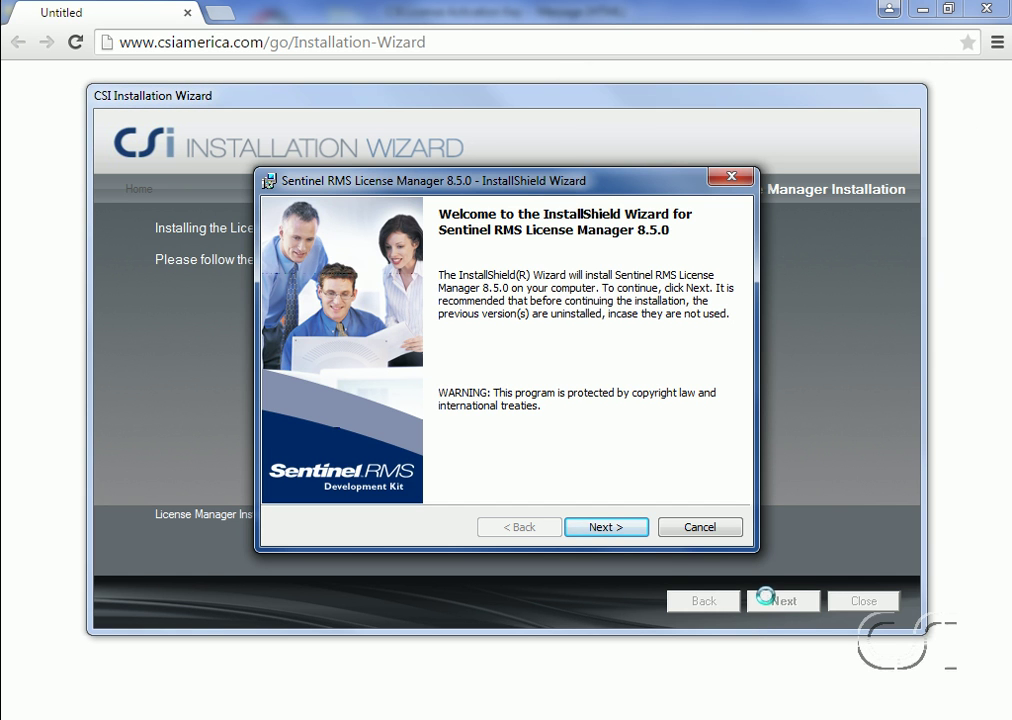
click(614, 532)
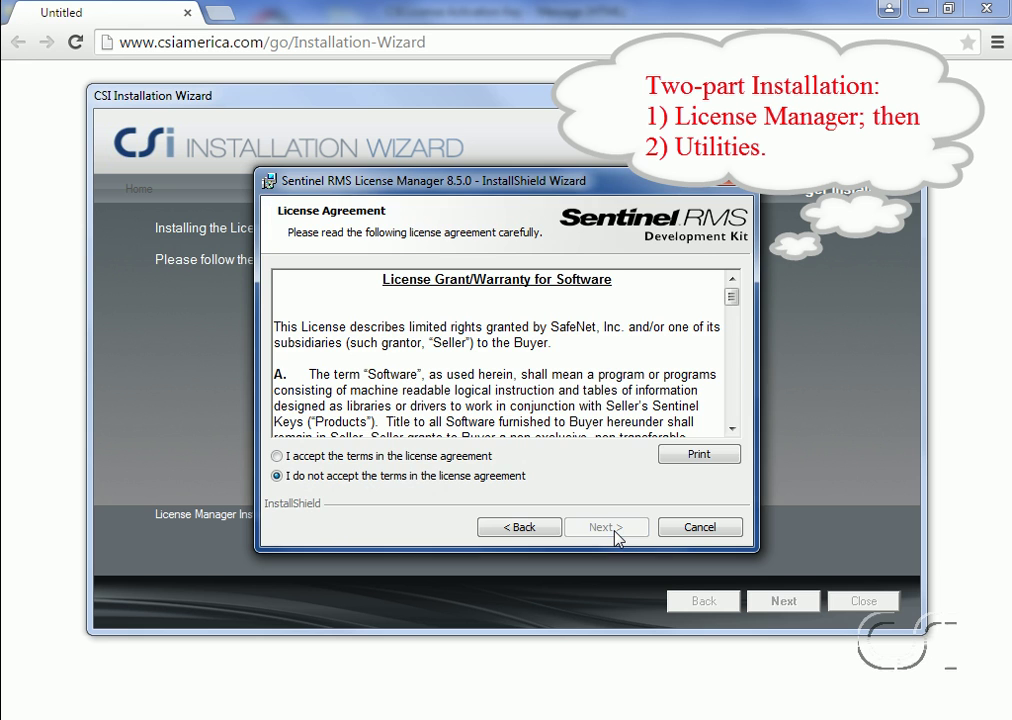
click(430, 458)
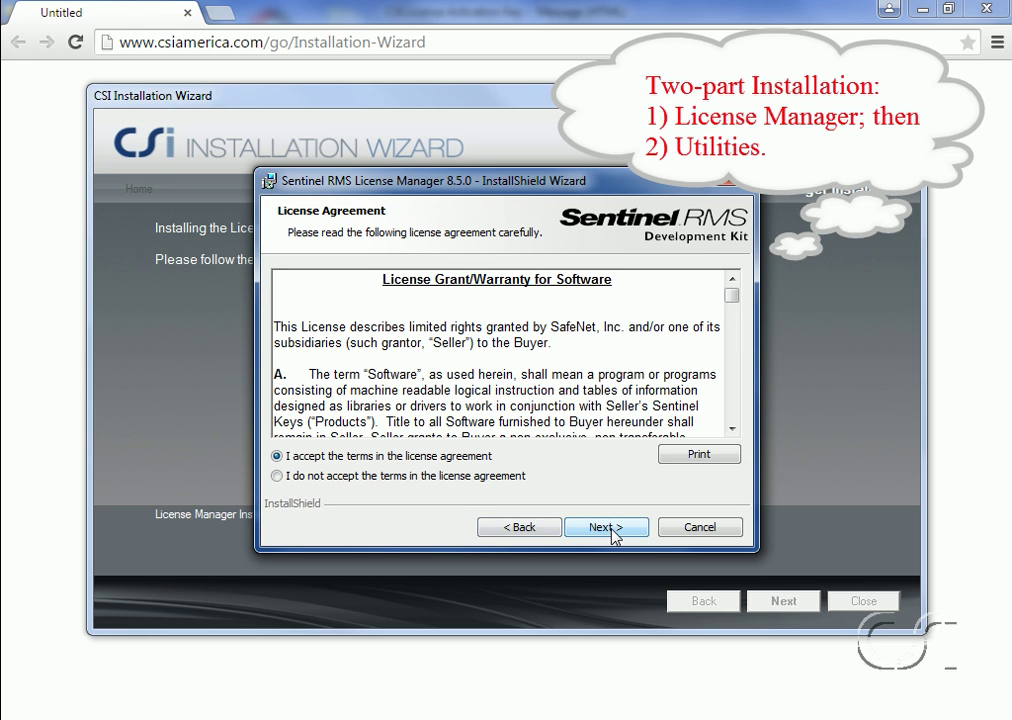
click(614, 530)
click(614, 531)
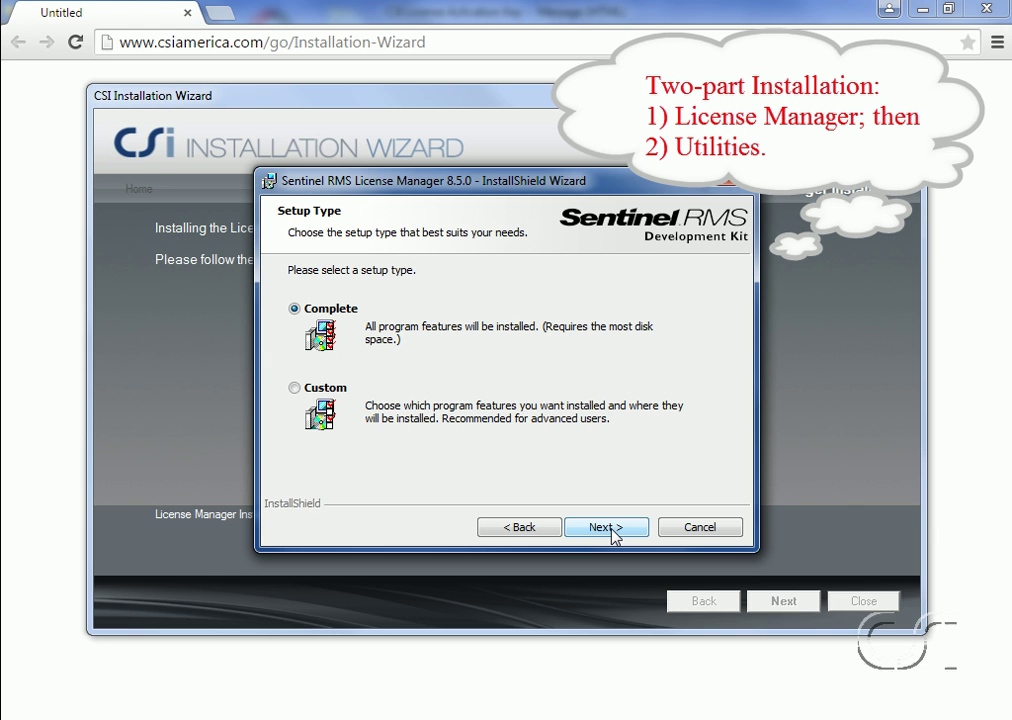
click(606, 528)
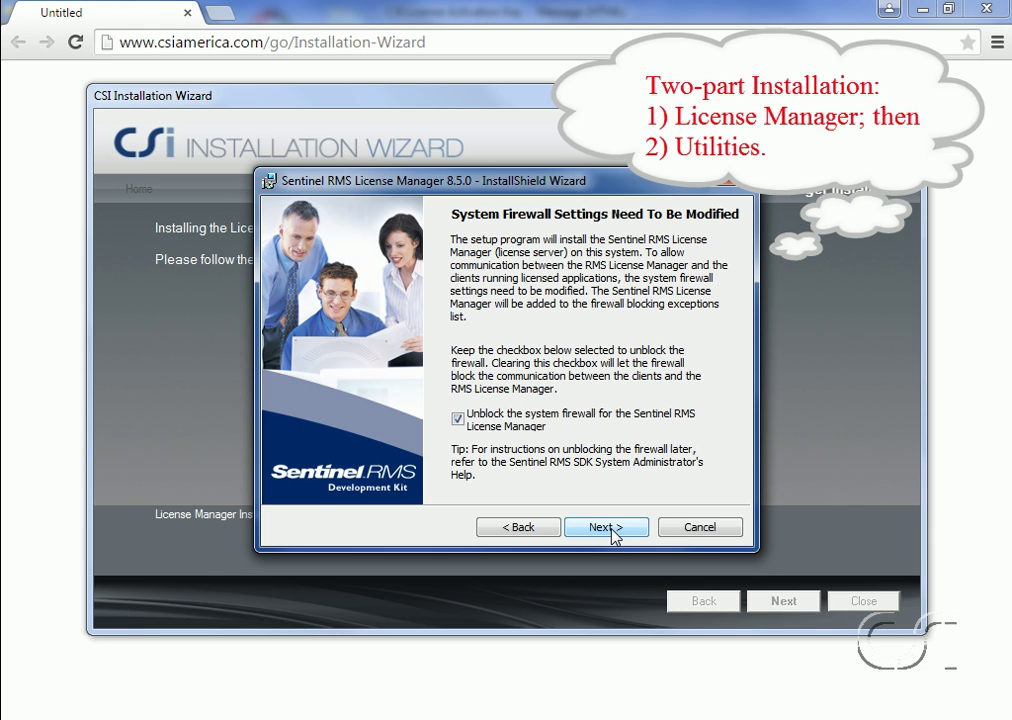
click(612, 531)
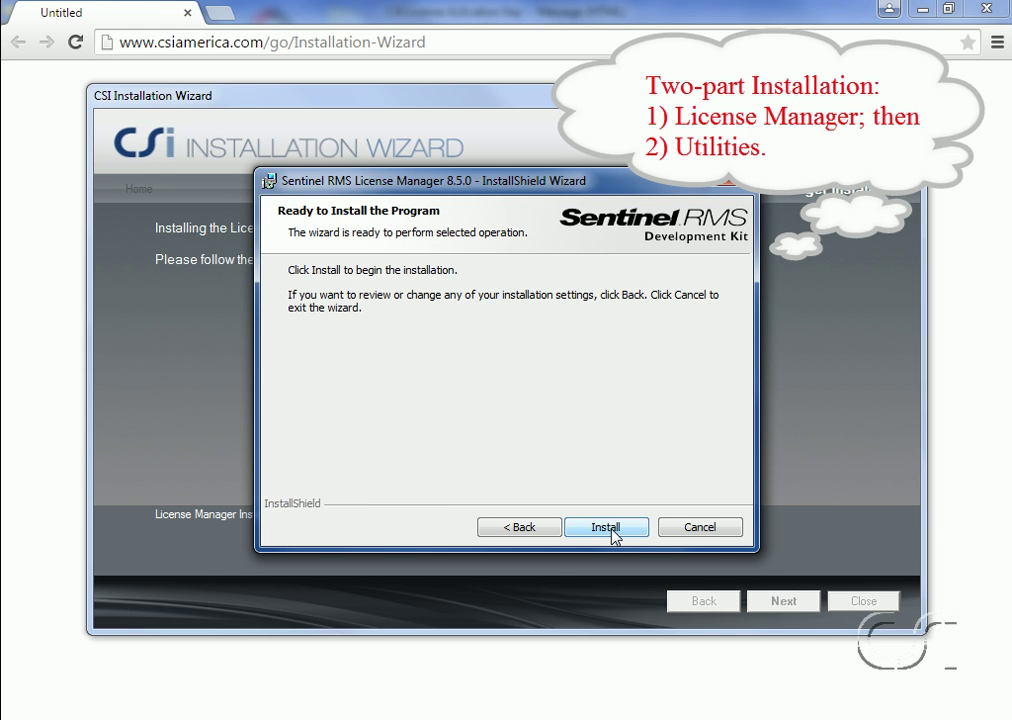
click(607, 529)
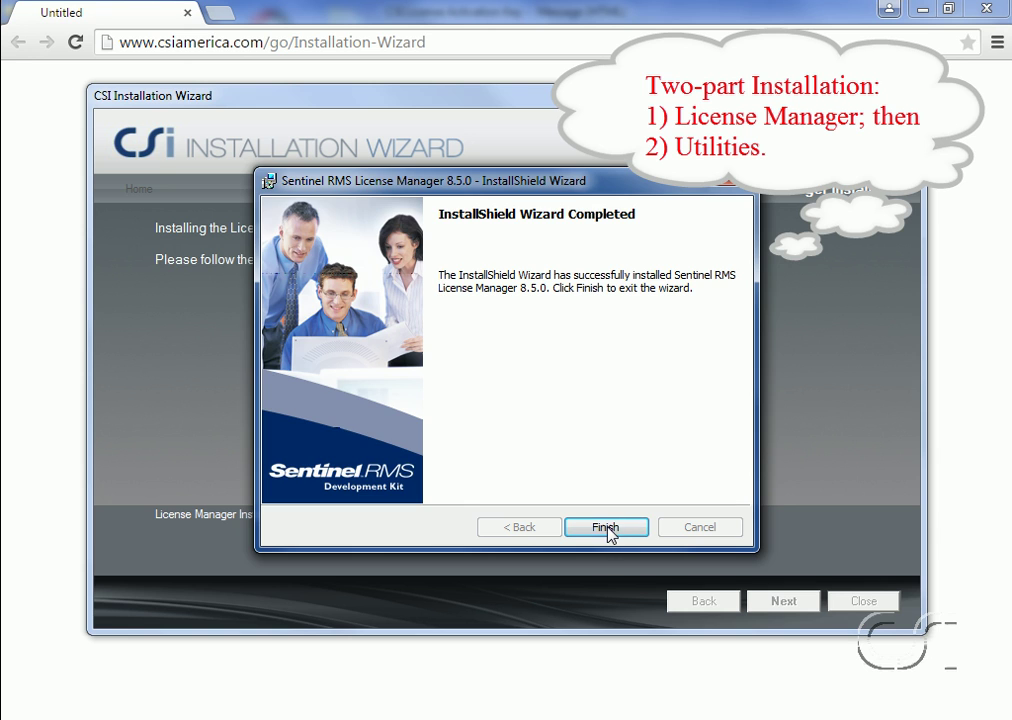
click(607, 528)
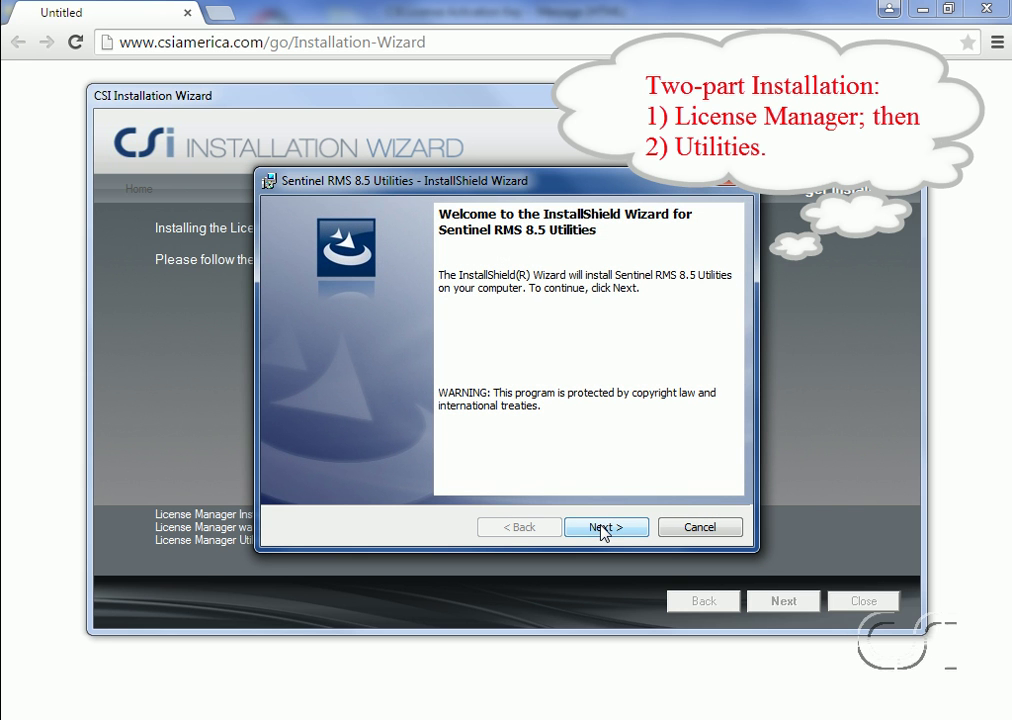
Start the Sentinel RMS 8.5 Utilities installation from its welcome page.
click(603, 528)
click(603, 528)
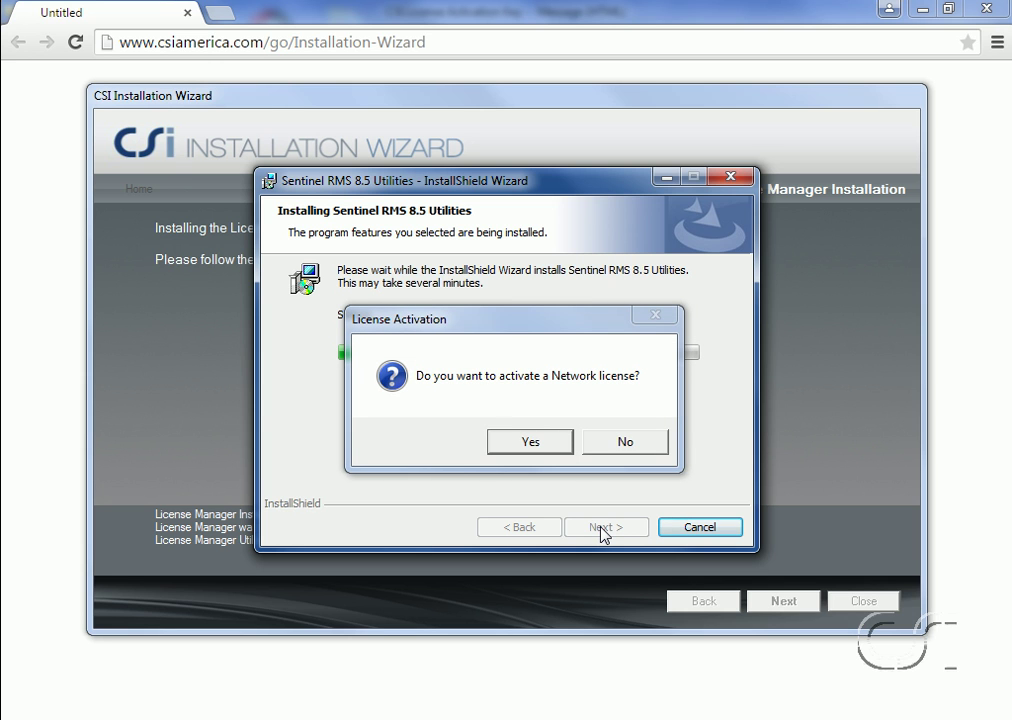
Accept network activation, enter the activation key, and activate SAP2000 Advanced - Network 17 for 3 users.
click(533, 443)
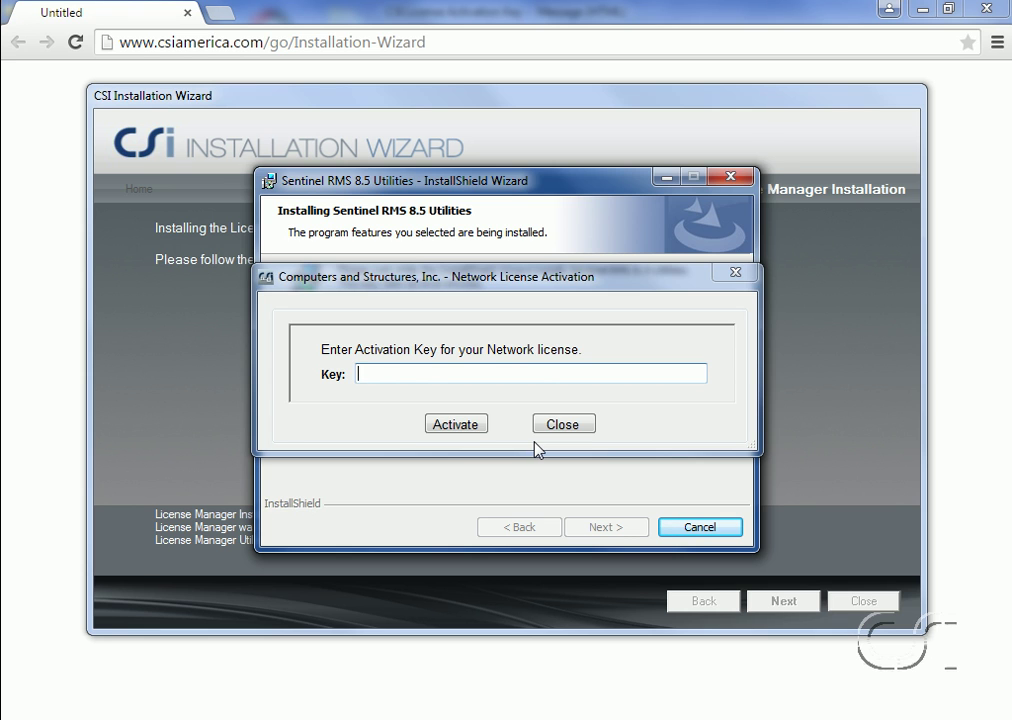
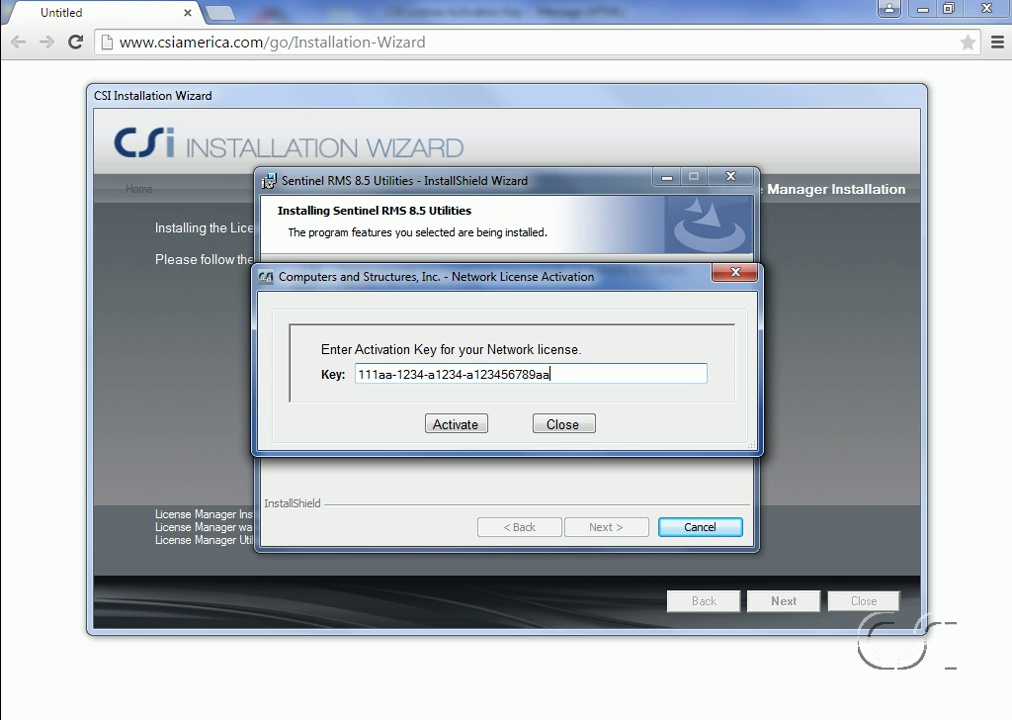
click(452, 430)
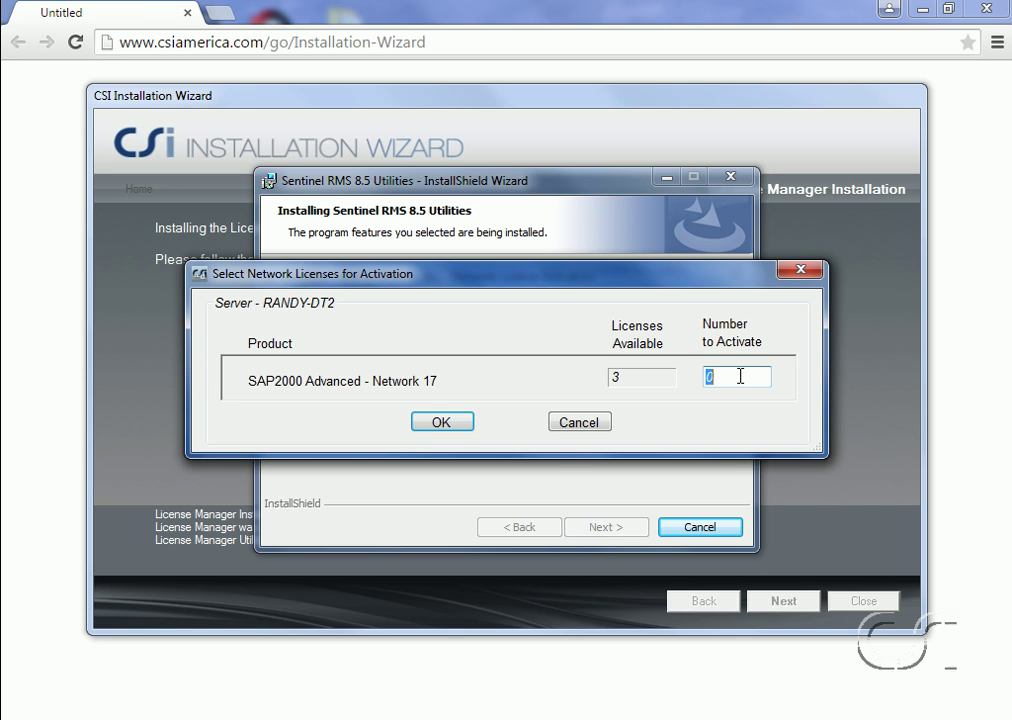
text(3)
click(446, 424)
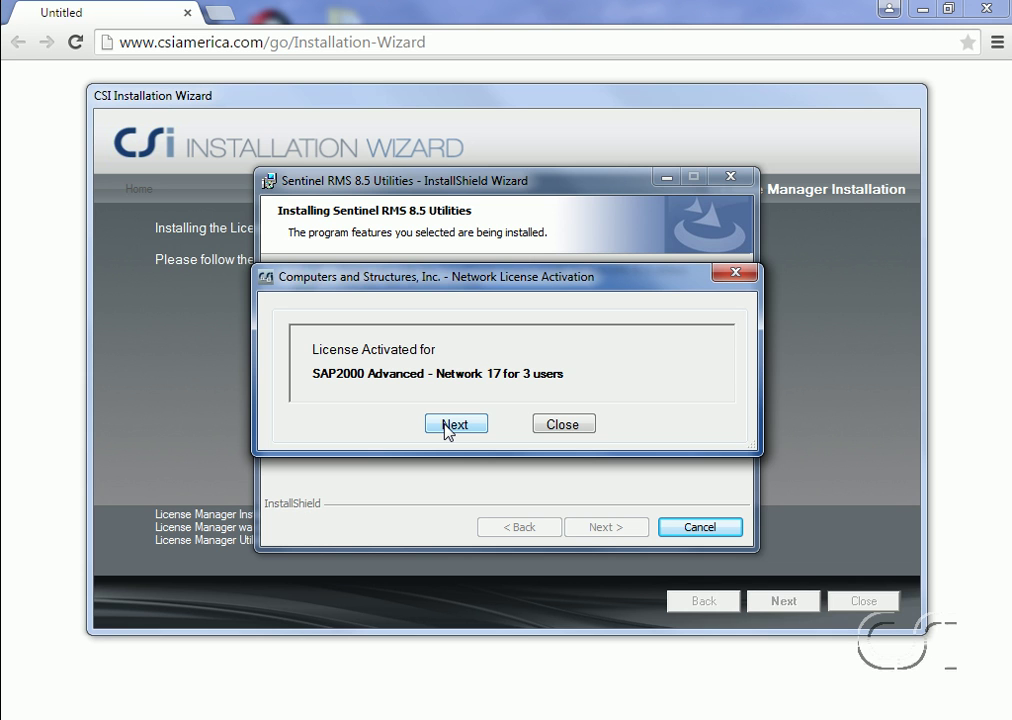
Acknowledge the License Activated confirmation and finish the Utilities installer.
click(447, 425)
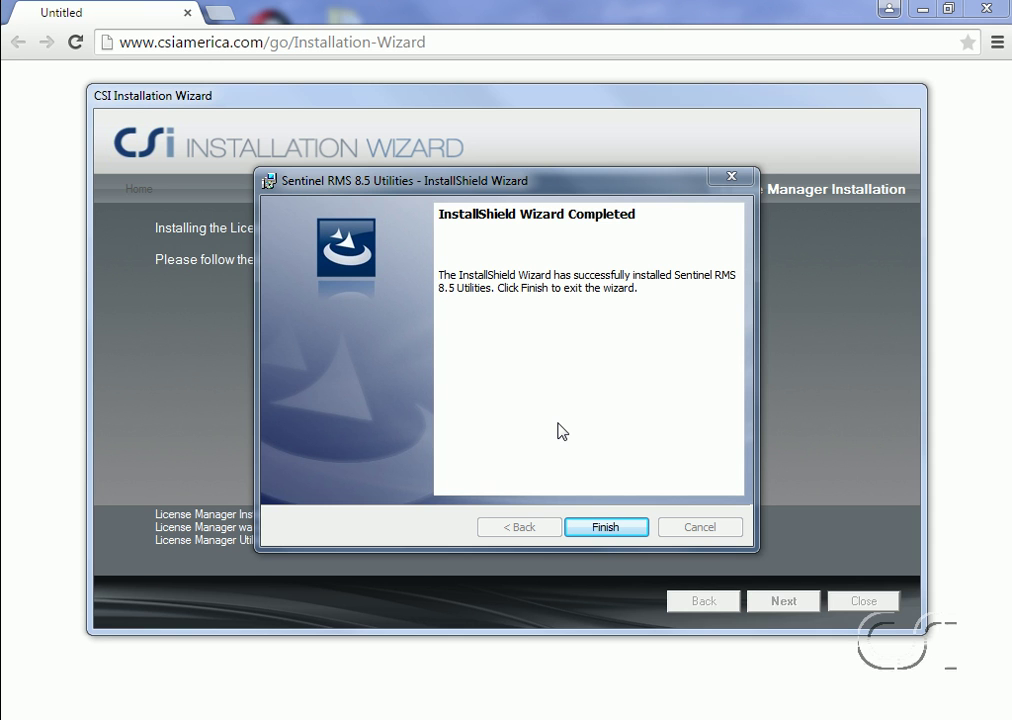
click(604, 528)
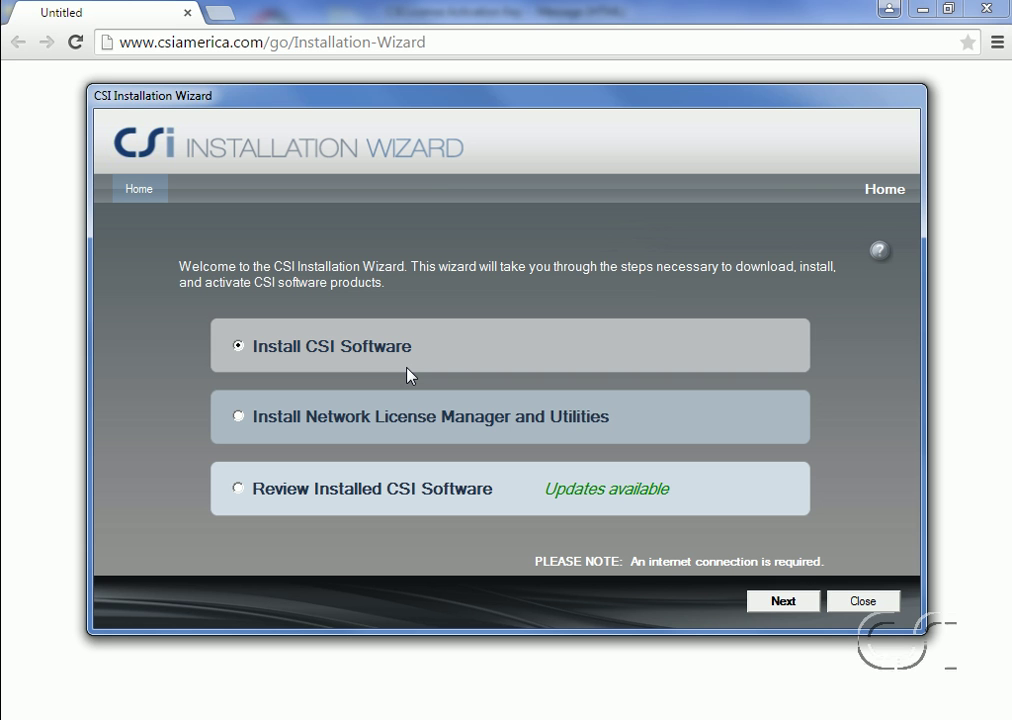
Proceed with Install CSI Software and pick SAP2000 17 with the network license key option.
click(807, 605)
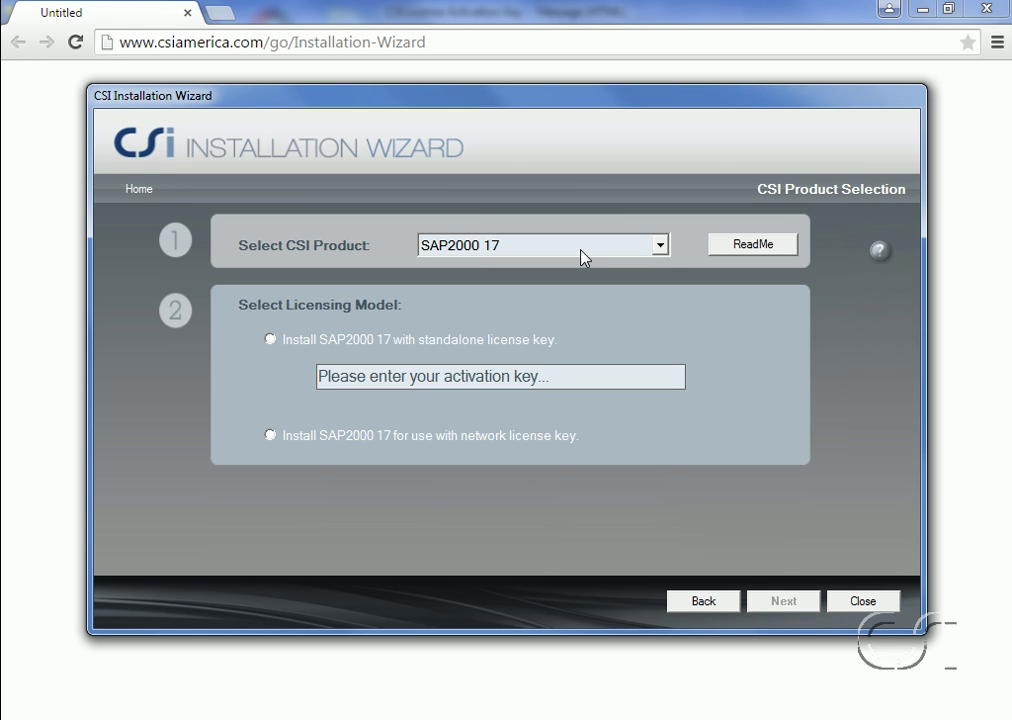
click(270, 436)
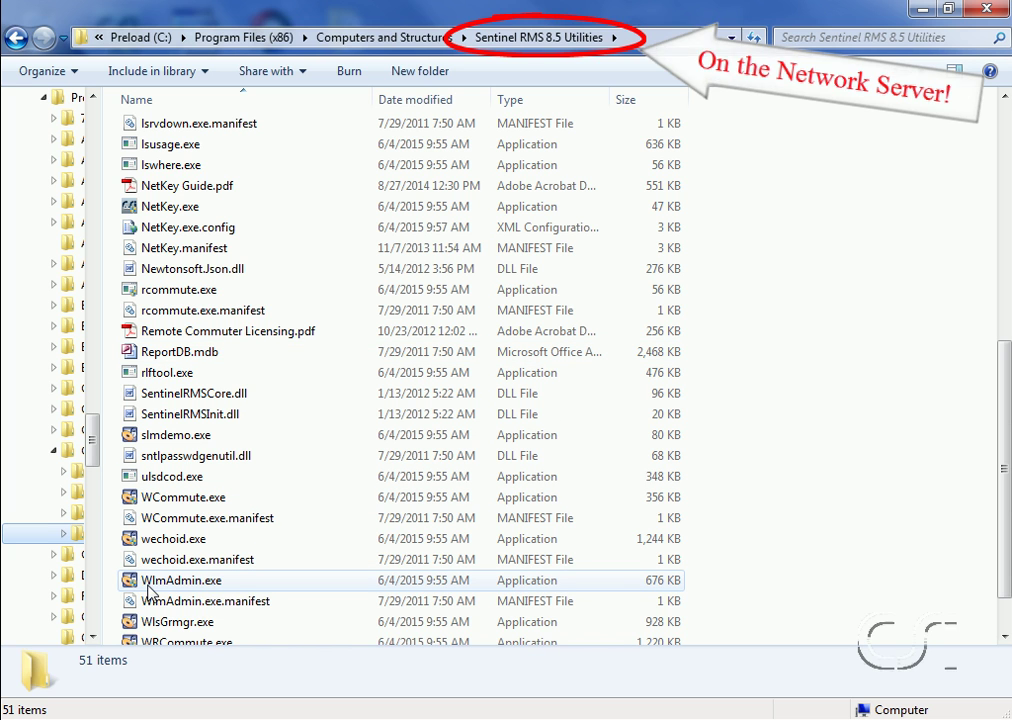
In WlmAdmin, check the subnet server's SAPAD 17 feature shows 3 total licenses, then close it.
mouse_move(242, 590)
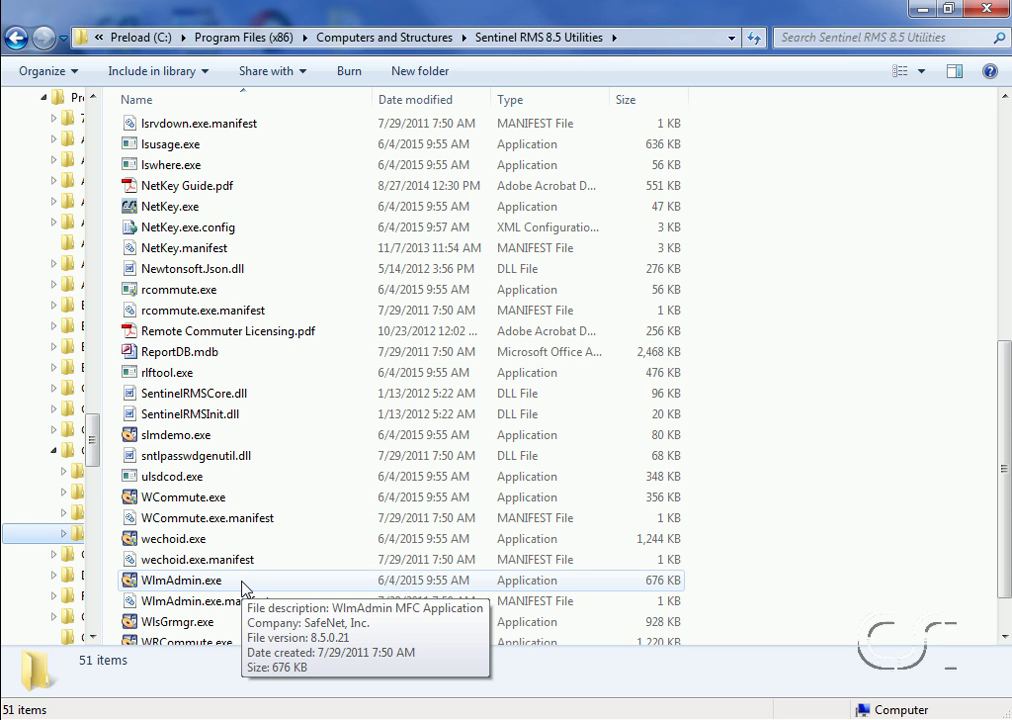
double_click(186, 580)
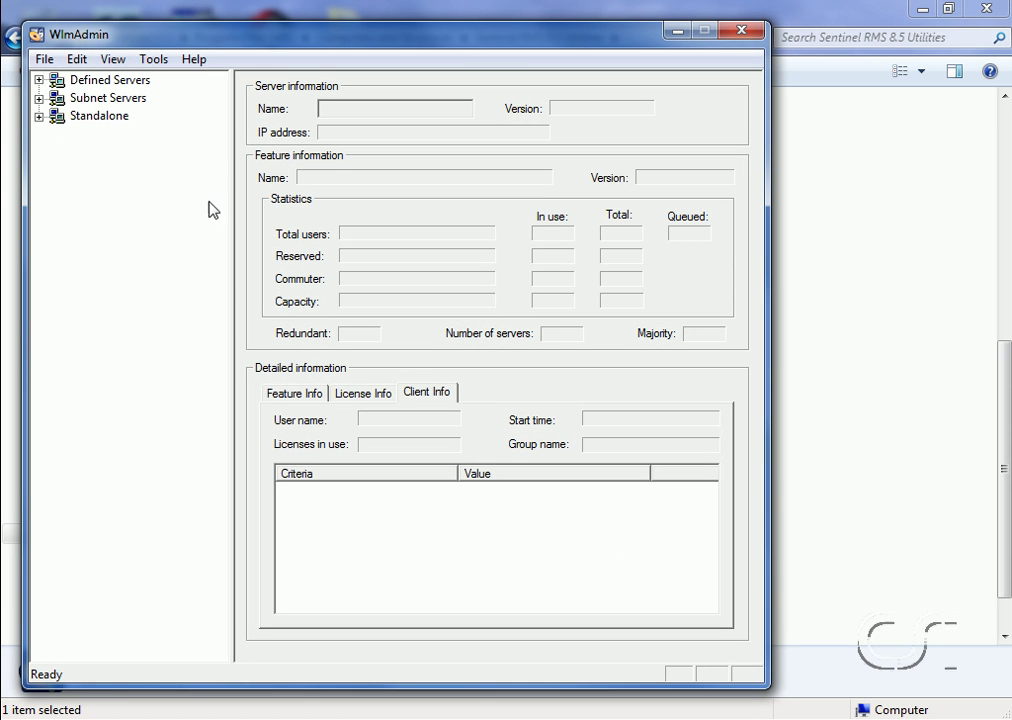
click(40, 98)
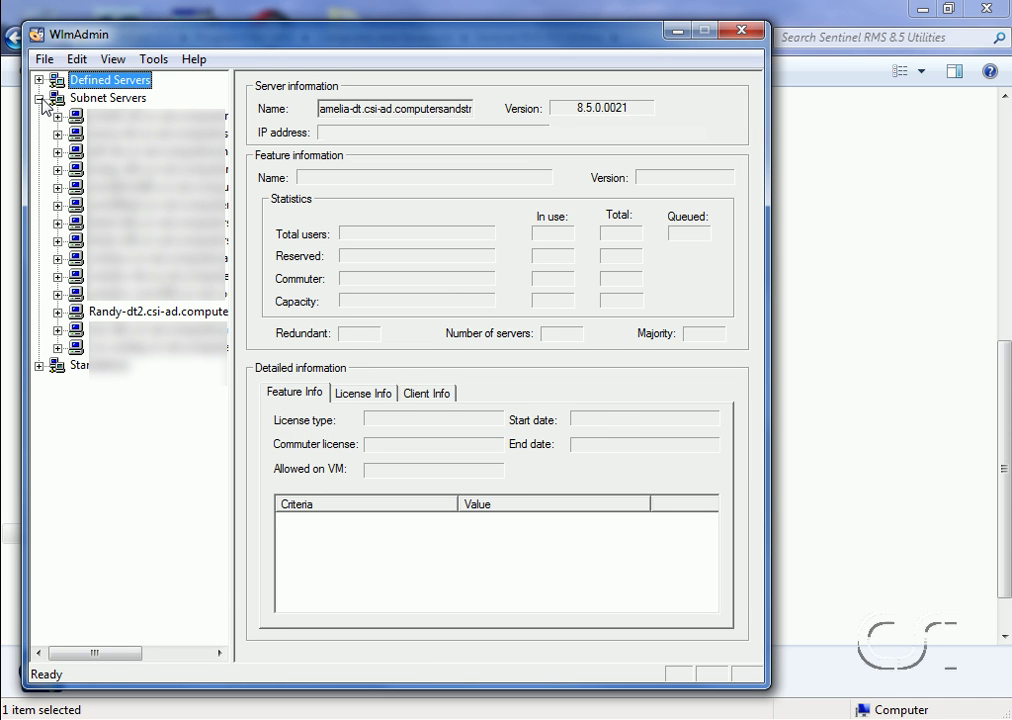
click(57, 312)
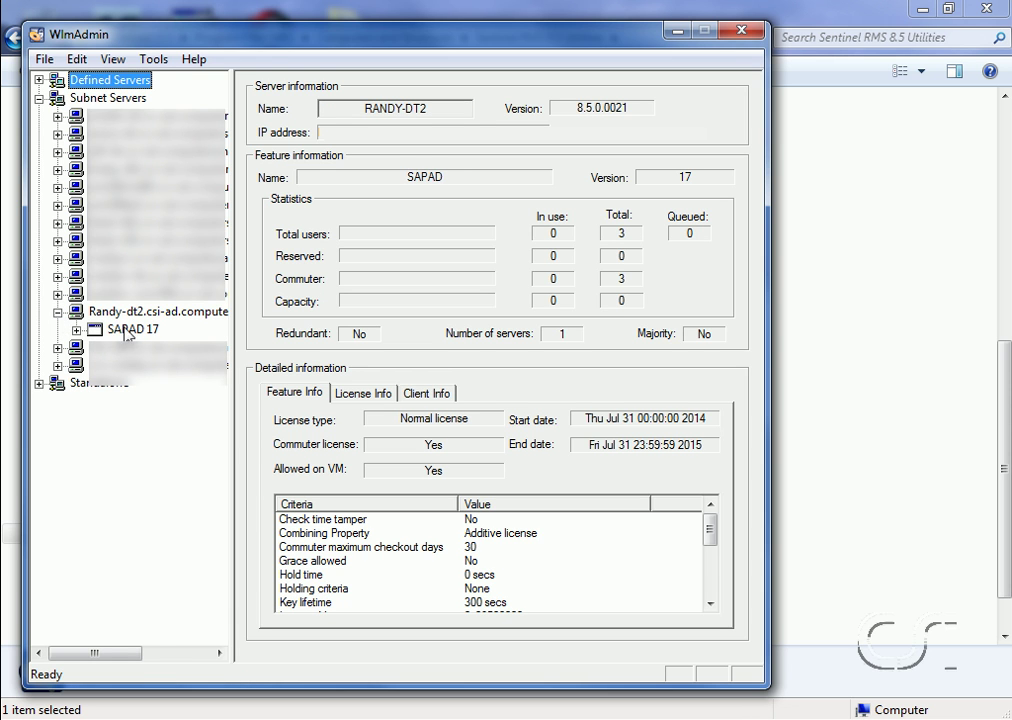
click(133, 330)
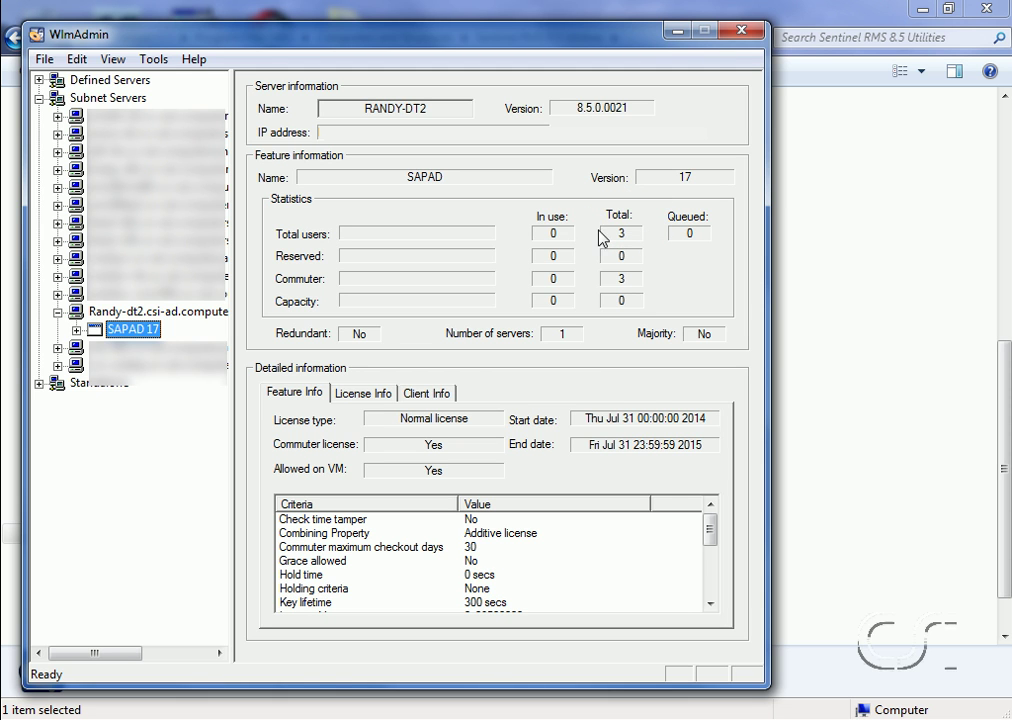
click(741, 30)
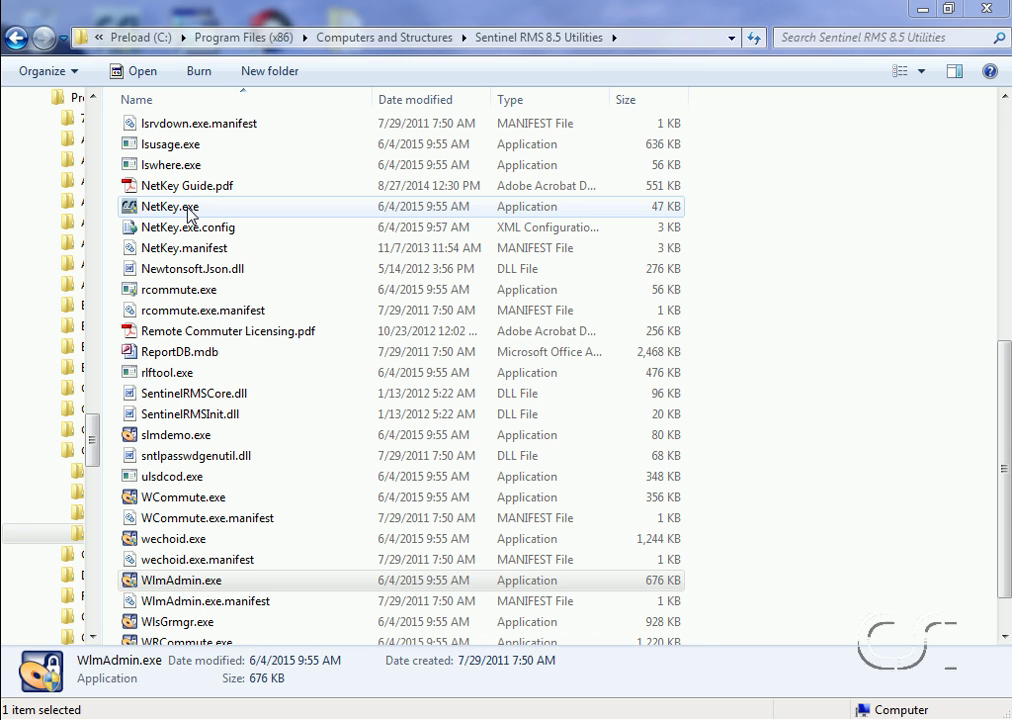
Run NetKey and deactivate all 3 SAPAD 17 network licenses, dismissing the confirmation dialogs.
click(188, 210)
double_click(188, 210)
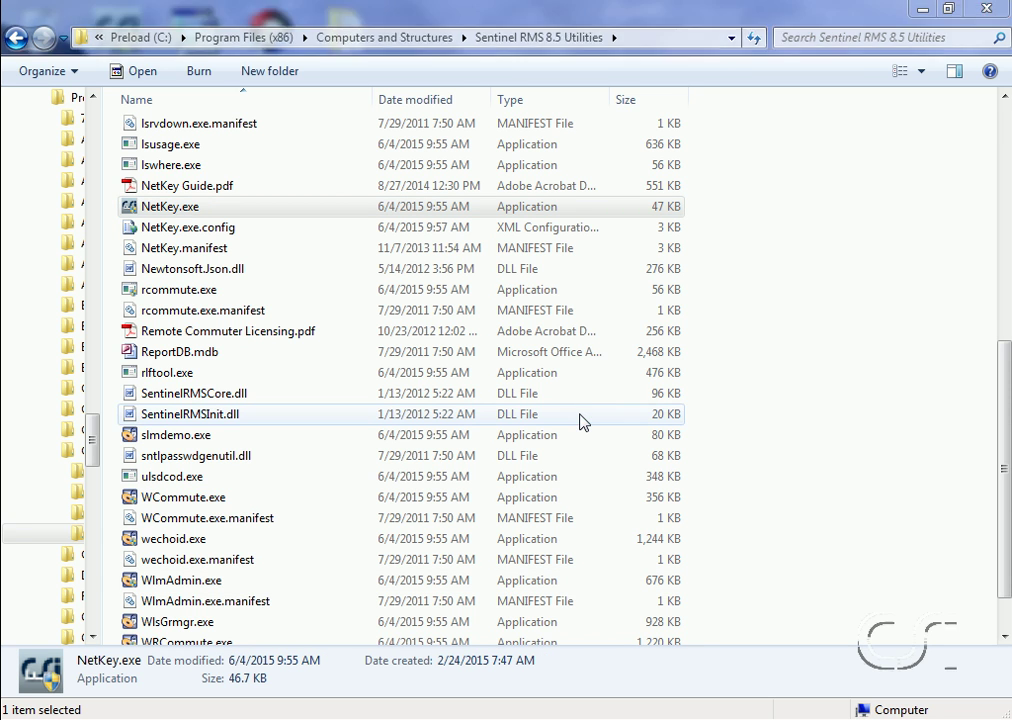
click(417, 357)
click(463, 456)
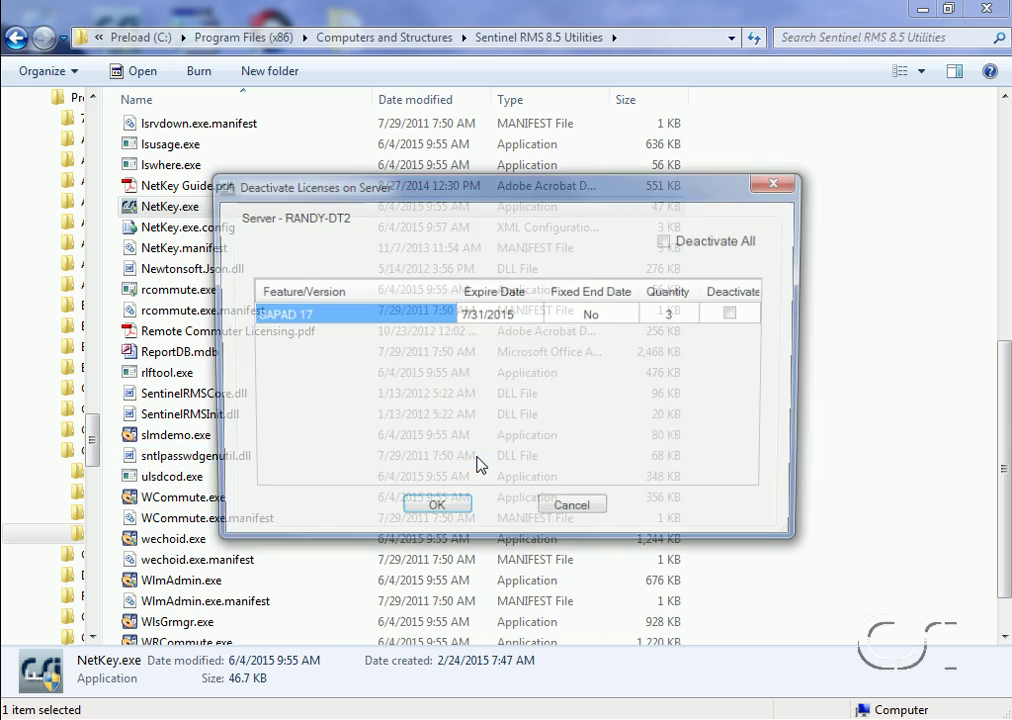
click(738, 315)
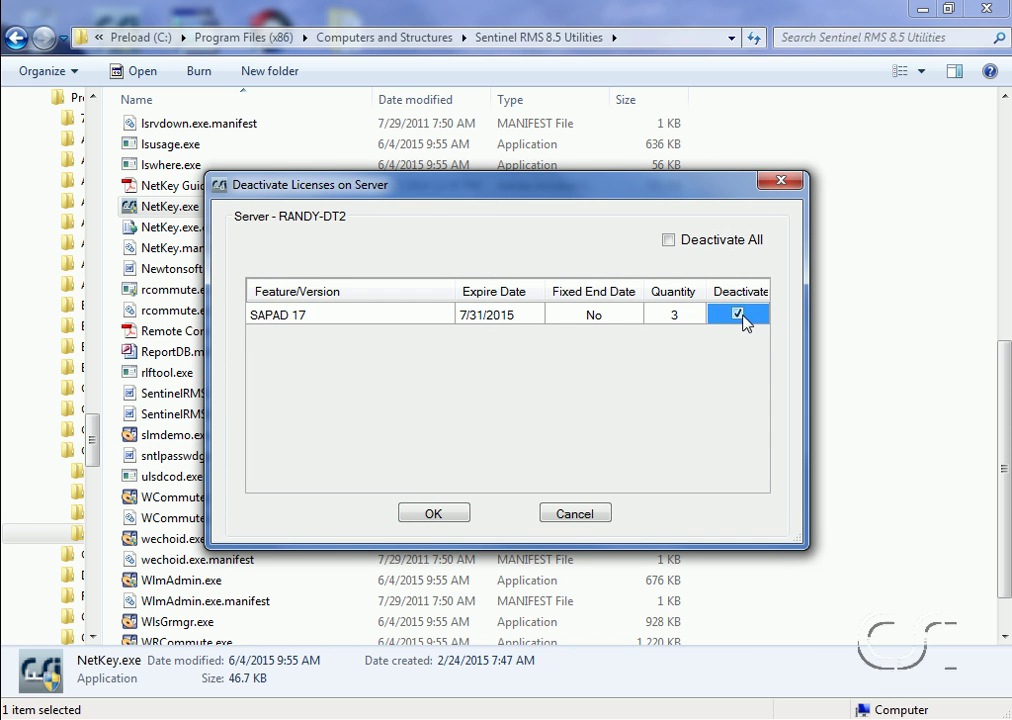
click(433, 514)
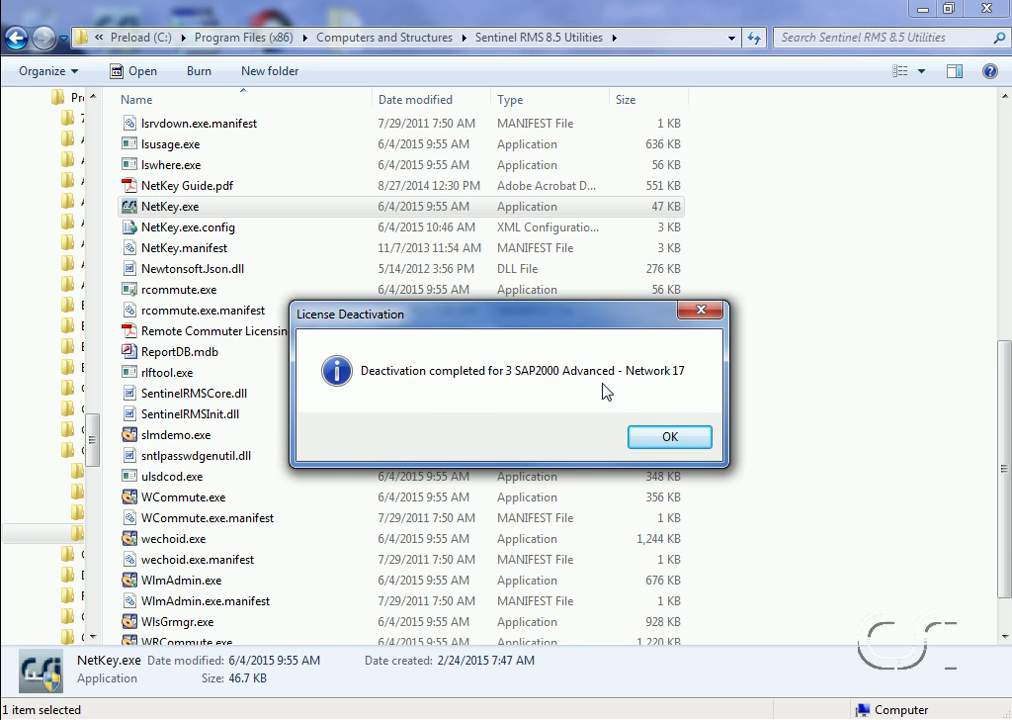
click(670, 440)
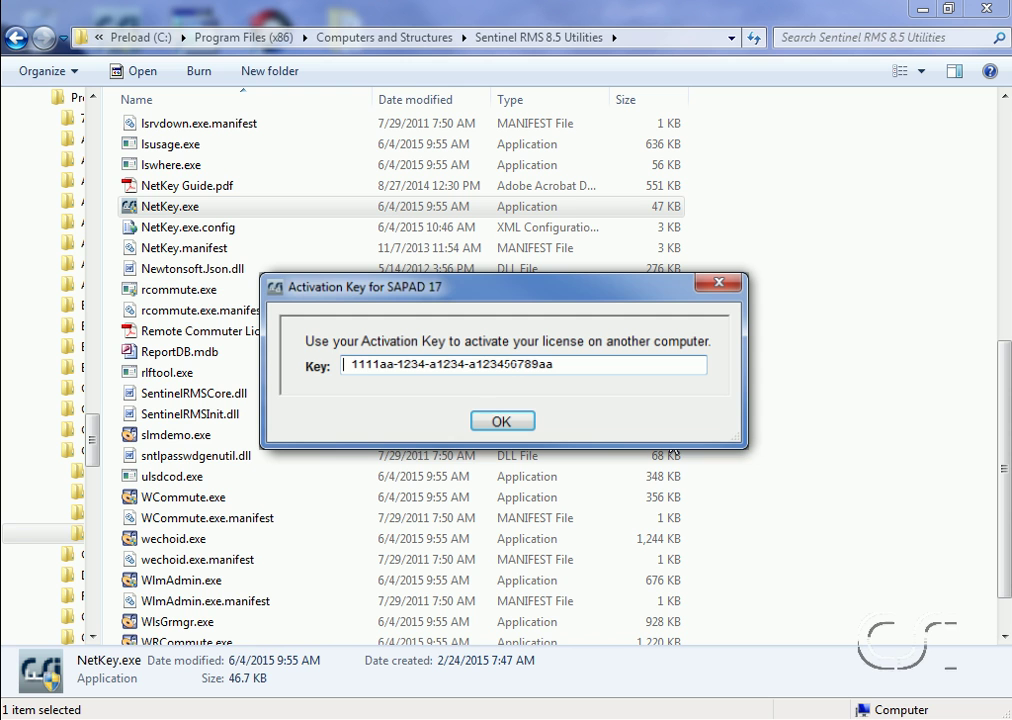
click(510, 425)
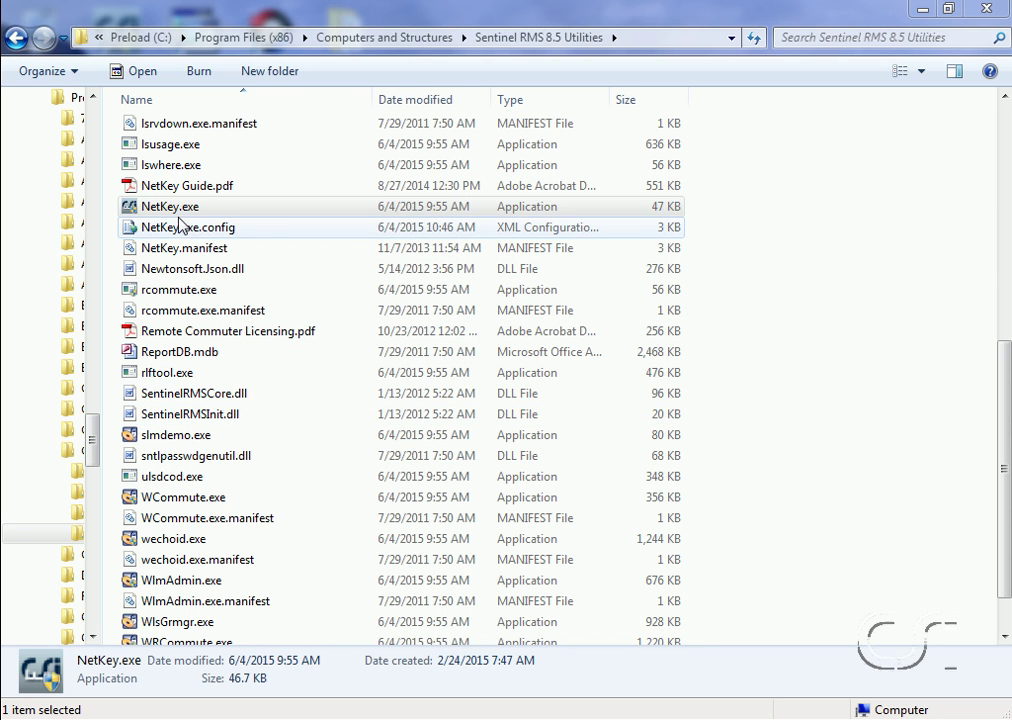
Run NetKey, paste the activation key, and activate SAP2000 Advanced - Network 17 for 2 users.
click(209, 210)
double_click(210, 209)
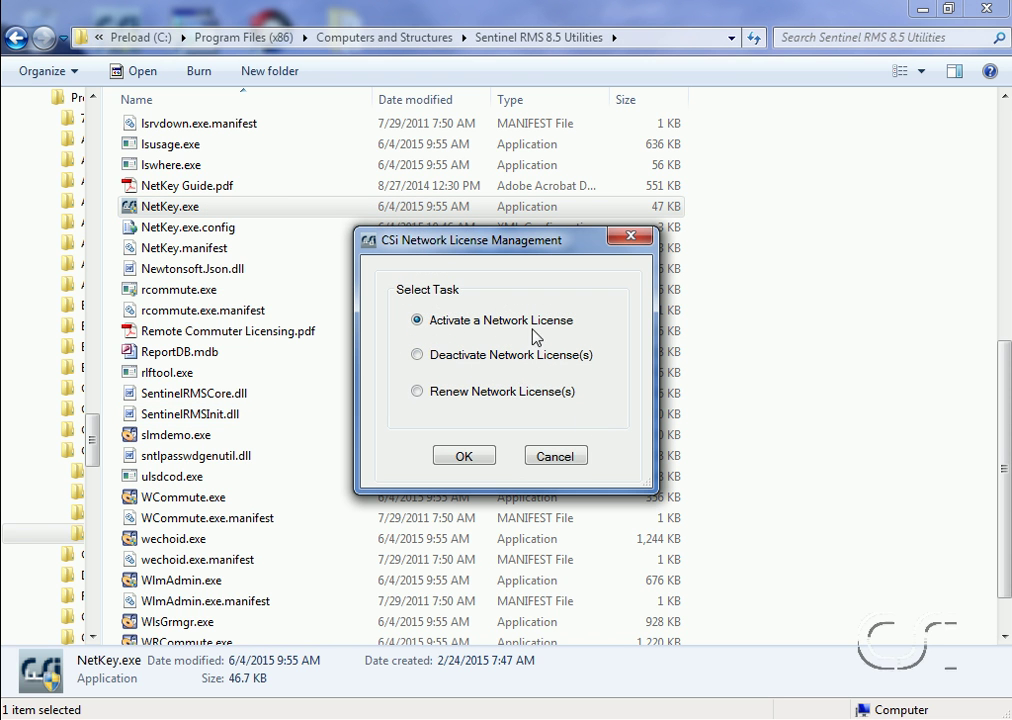
click(468, 459)
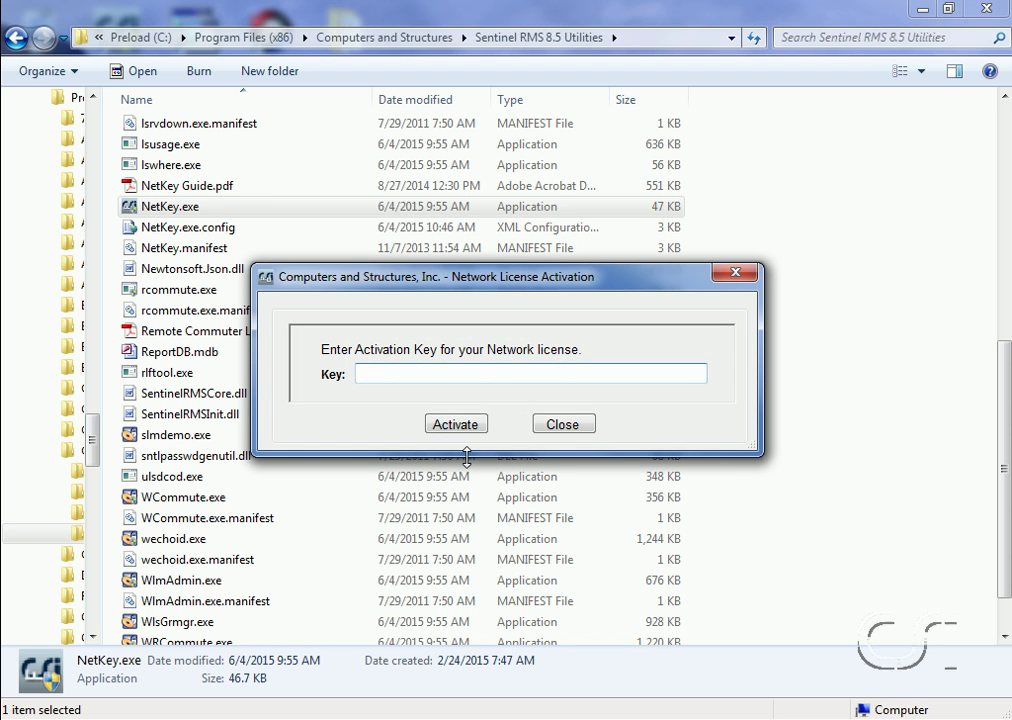
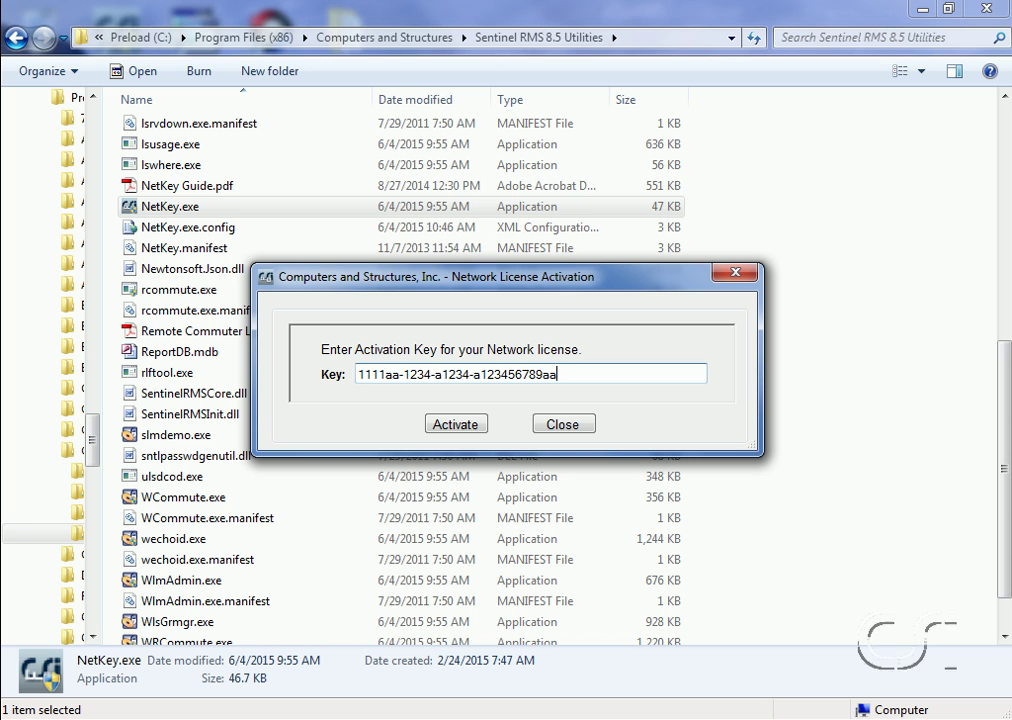
click(455, 425)
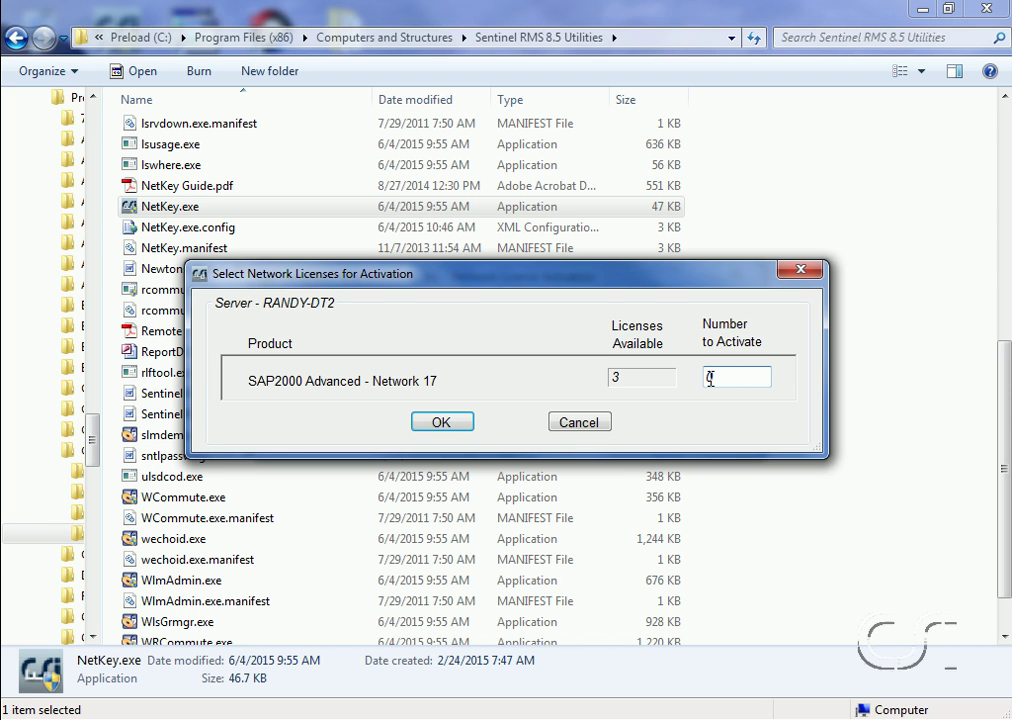
text(2)
click(441, 423)
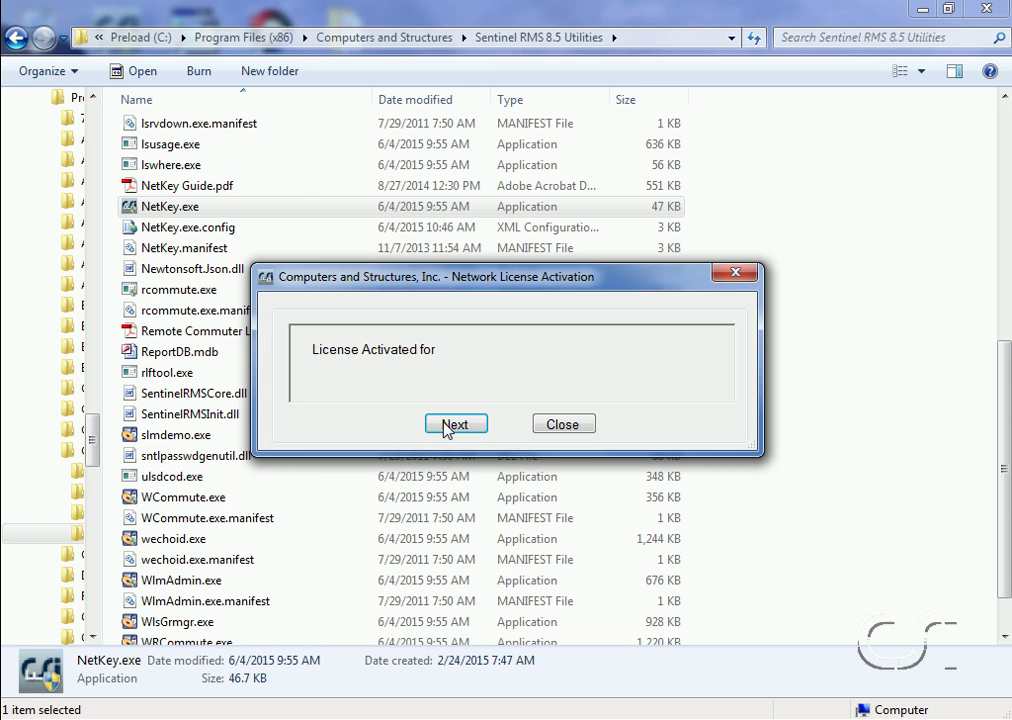